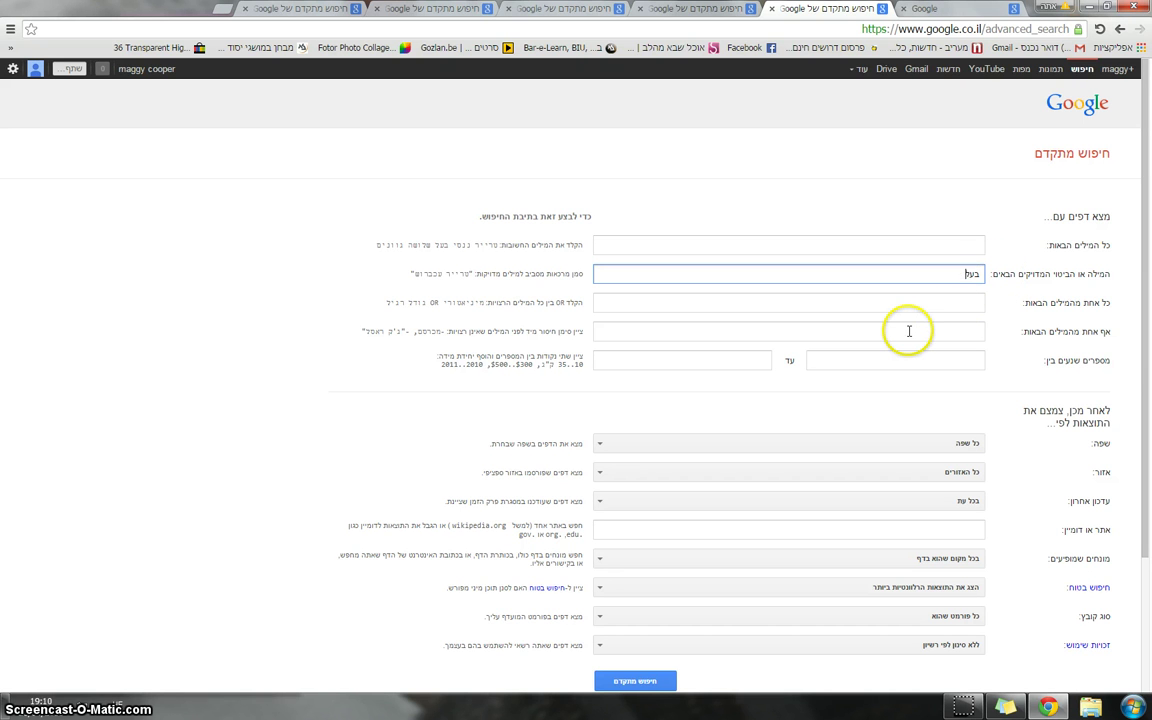
# - Run the advanced search for the exact phrase בעלי חיים and look for the phrase in the results
pyautogui.scroll(-1, 880, 330)
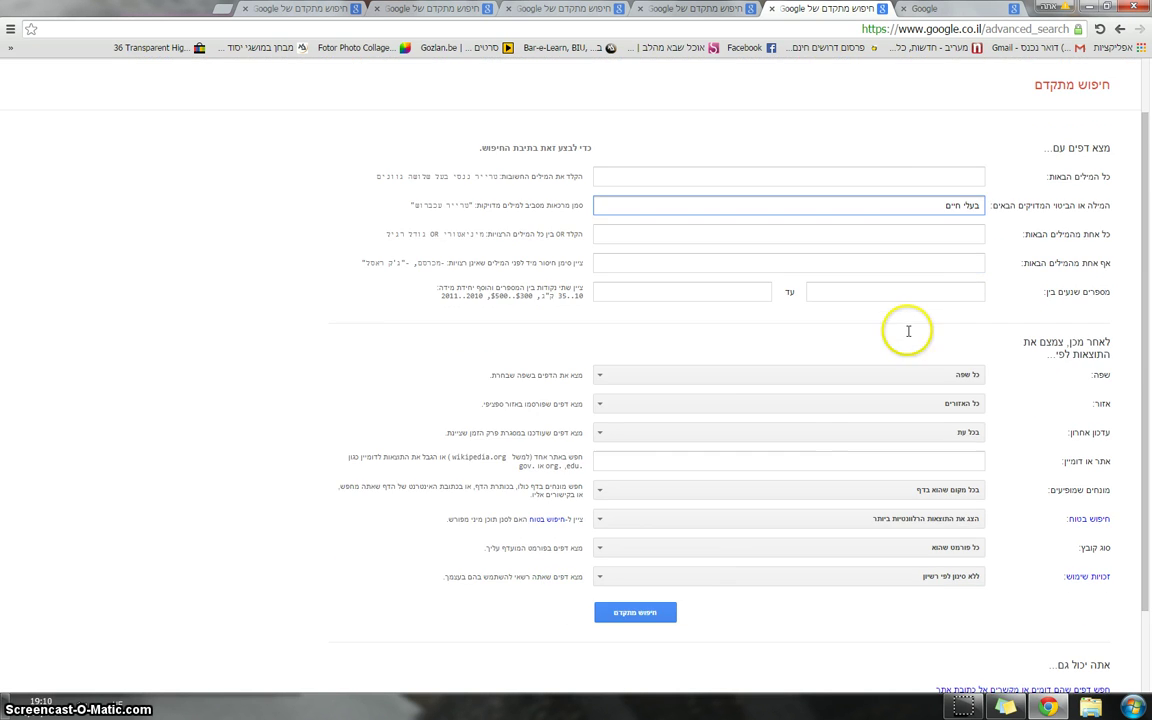
pyautogui.click(620, 614)
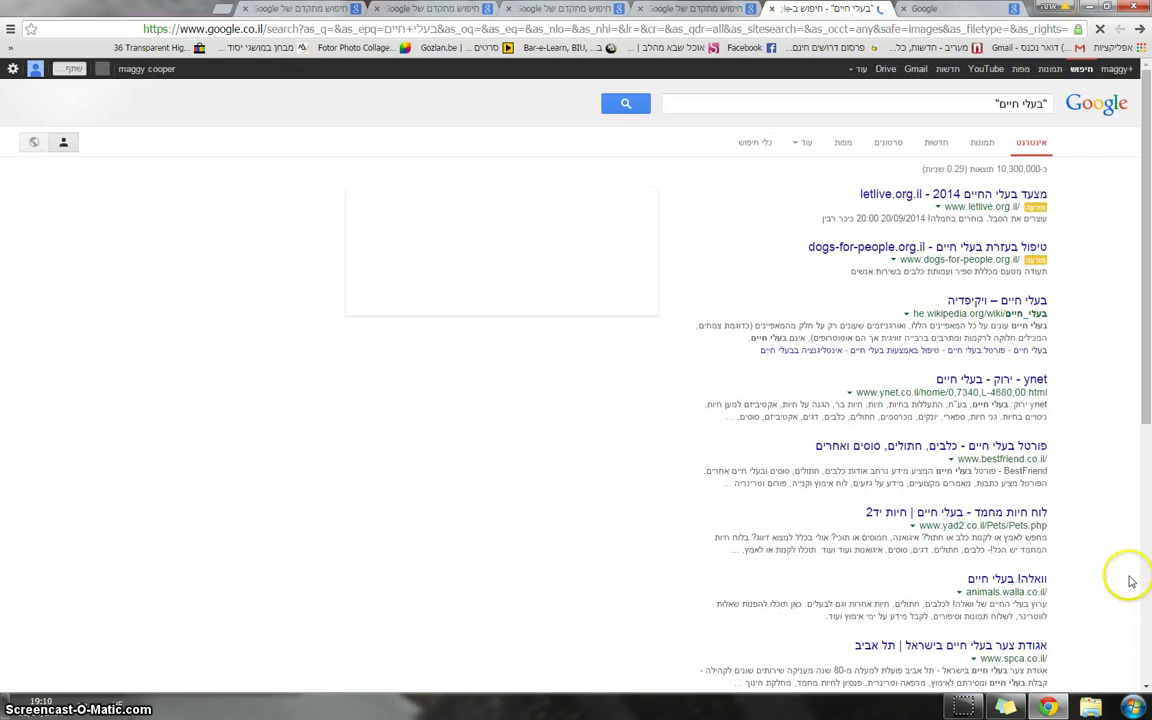
pyautogui.scroll(-2, 1094, 423)
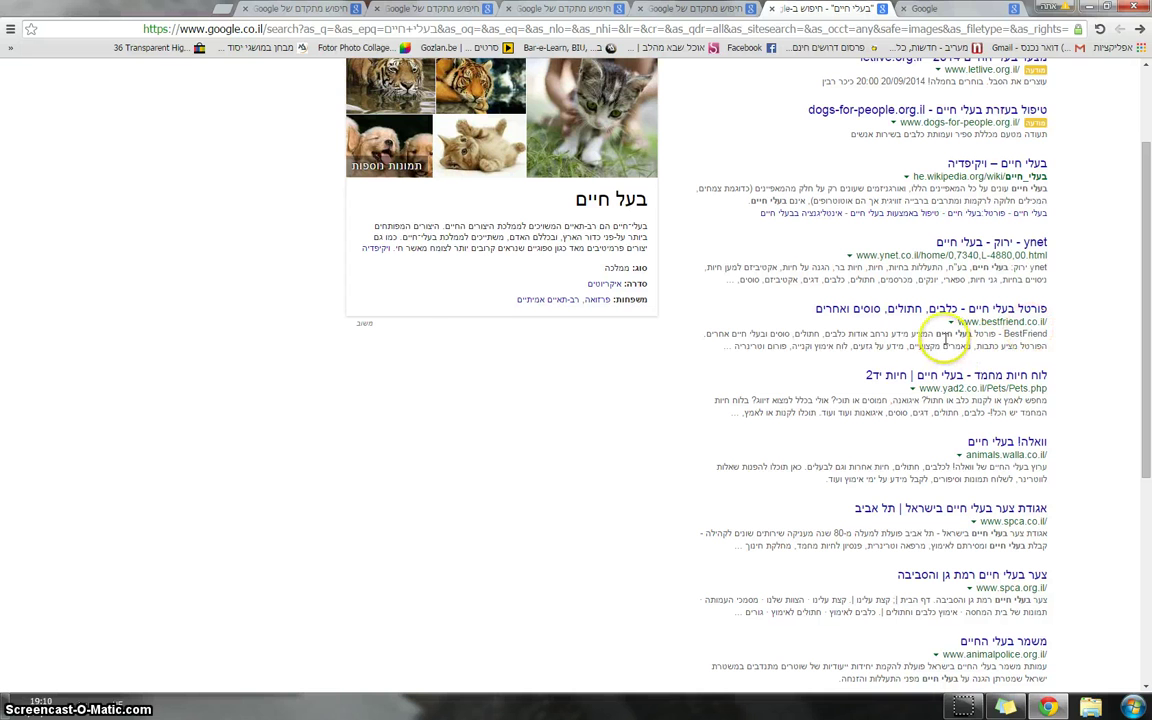
pyautogui.moveTo(944, 333); pyautogui.dragTo(968, 333)
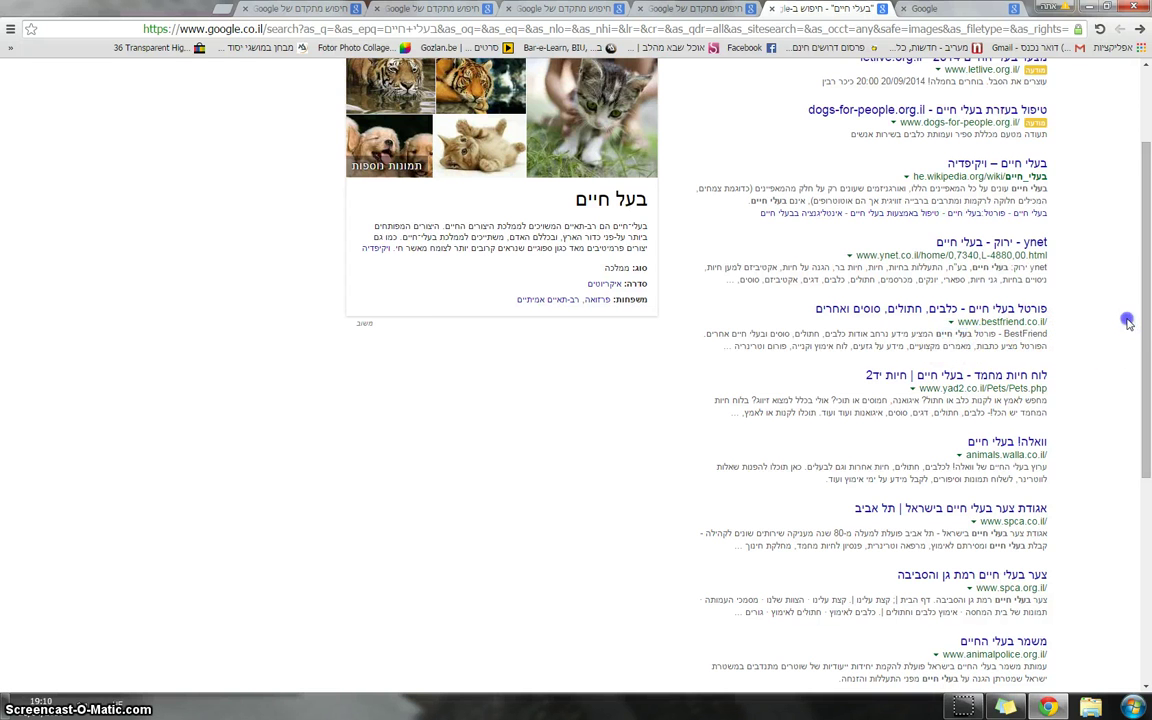
# - Replace the query with the quoted phrase "חתול מצחיק", run the search and look through the results
pyautogui.scroll(2, 1135, 322)
pyautogui.click(1003, 104)
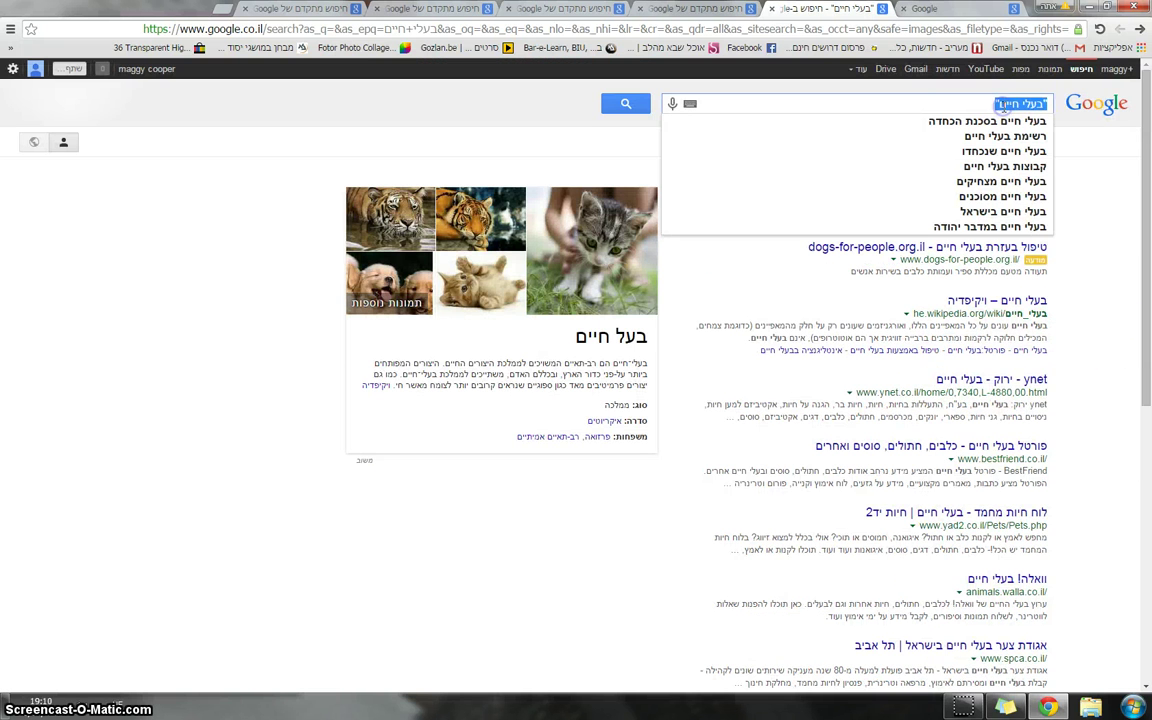
pyautogui.press('BackSpace')
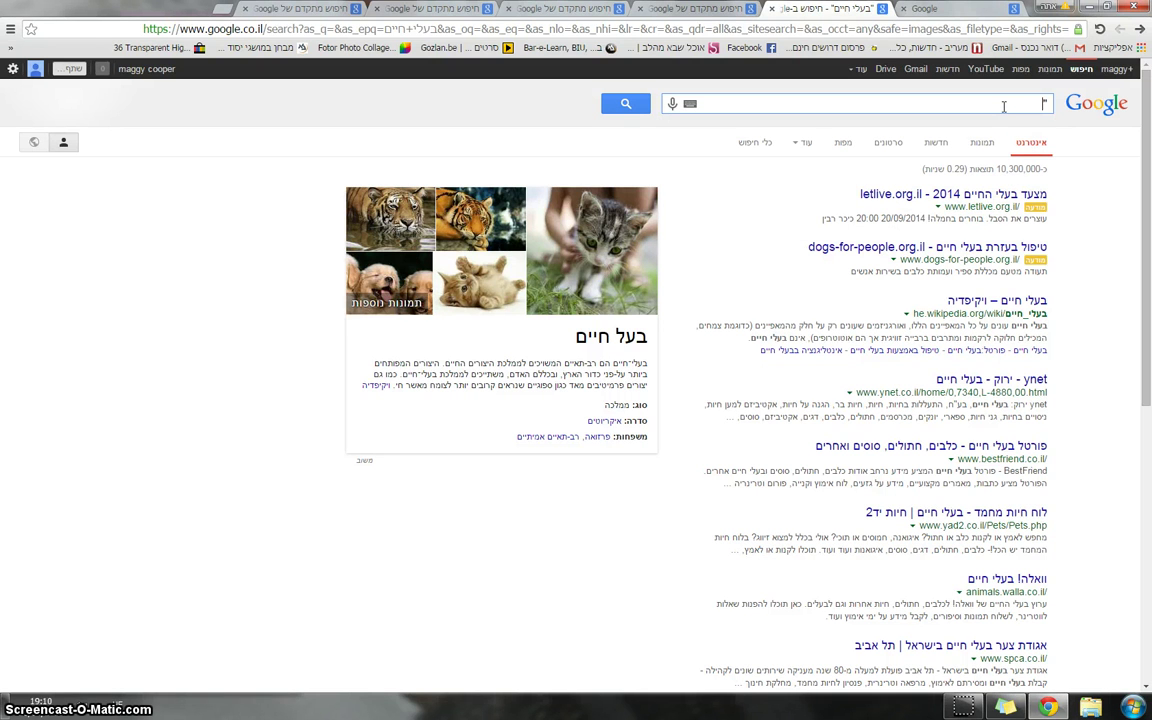
pyautogui.write('"ח')
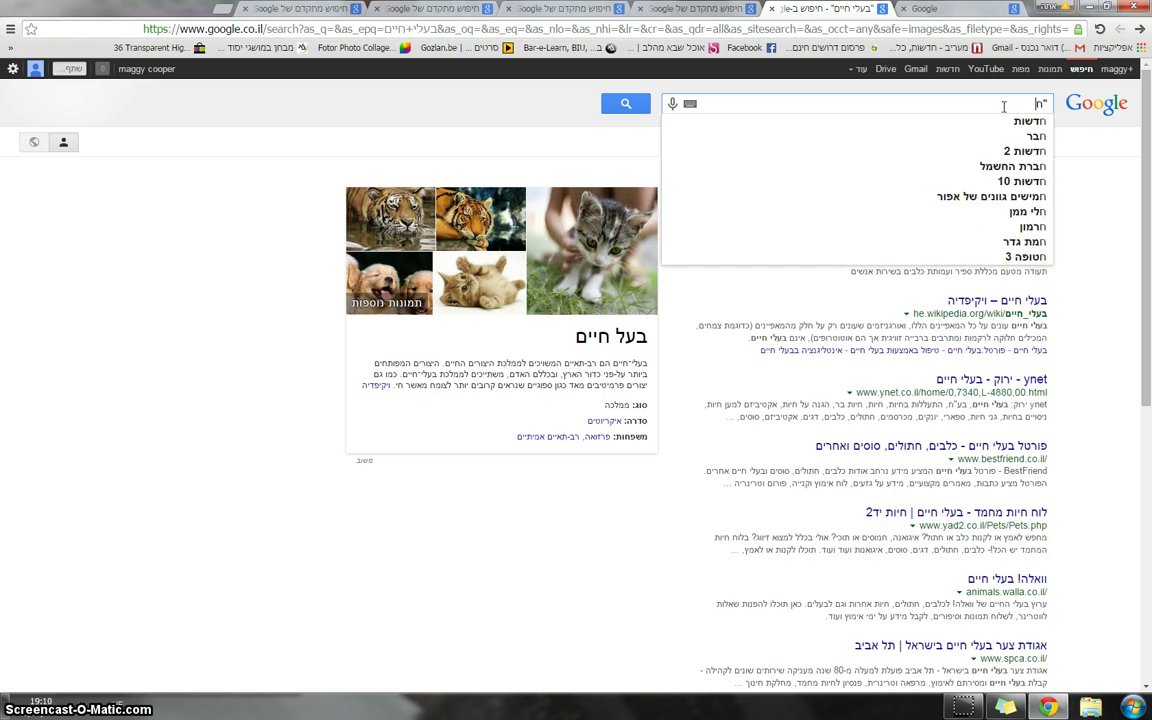
pyautogui.write('תול מצח')
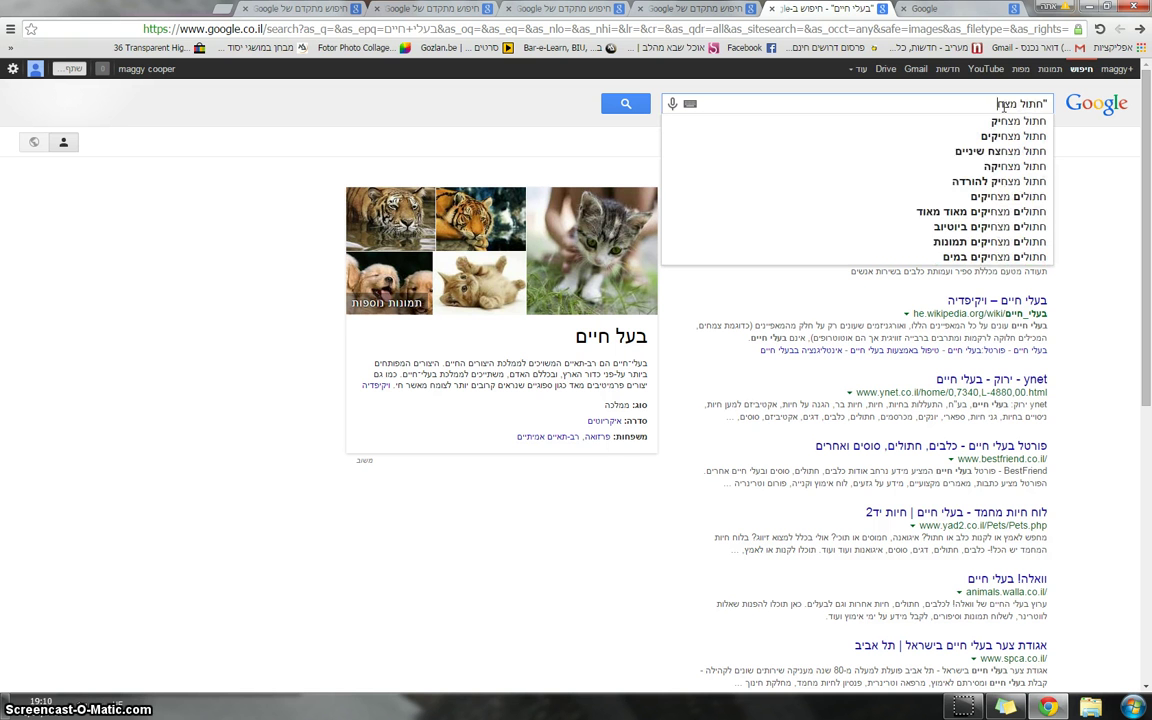
pyautogui.write('יק"')
pyautogui.press('Return')
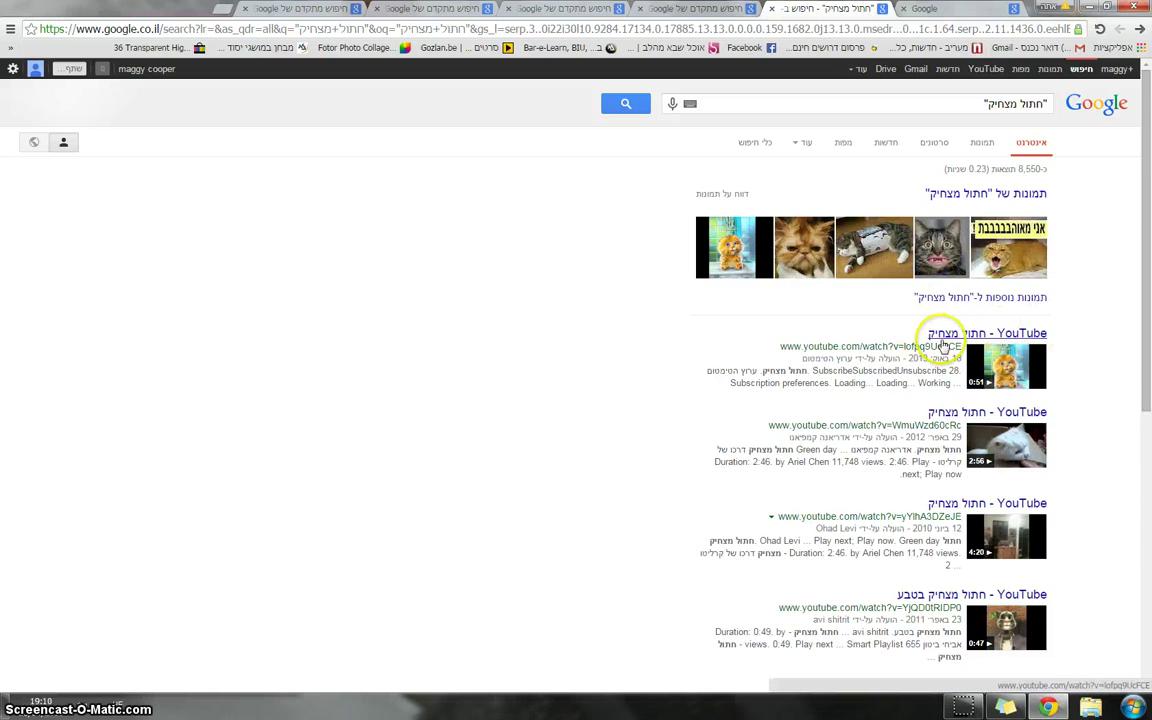
pyautogui.scroll(-2, 944, 342)
pyautogui.scroll(-2, 944, 345)
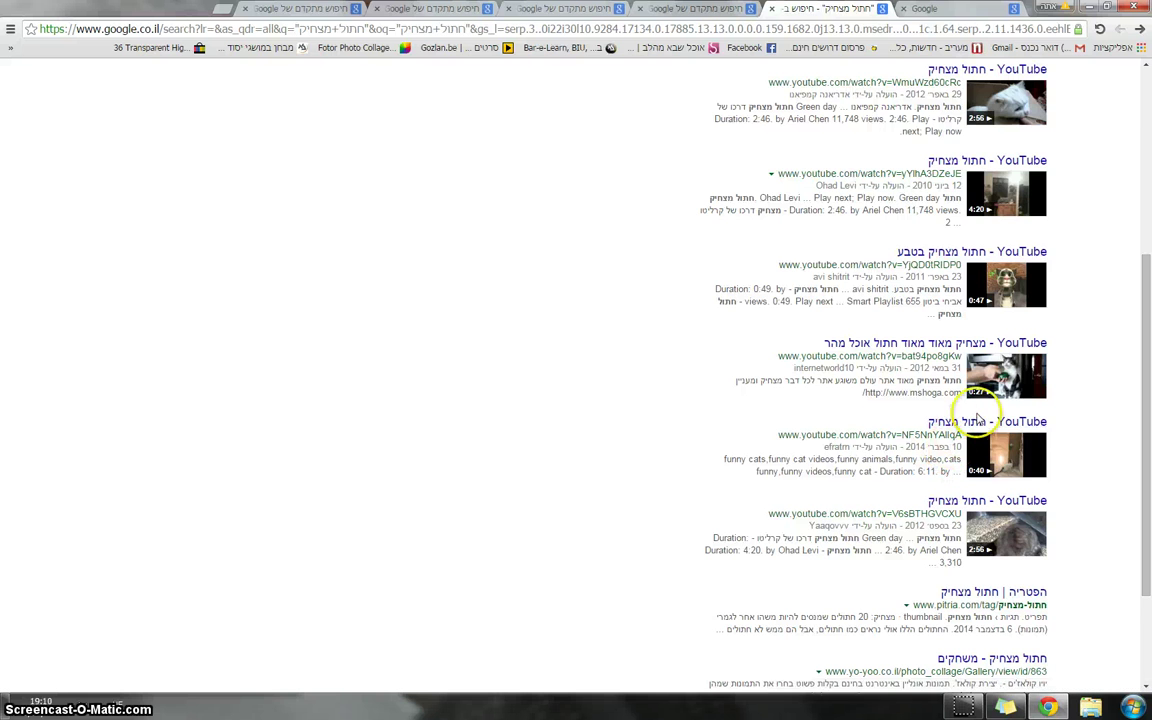
pyautogui.scroll(2, 1094, 432)
pyautogui.scroll(3, 1094, 432)
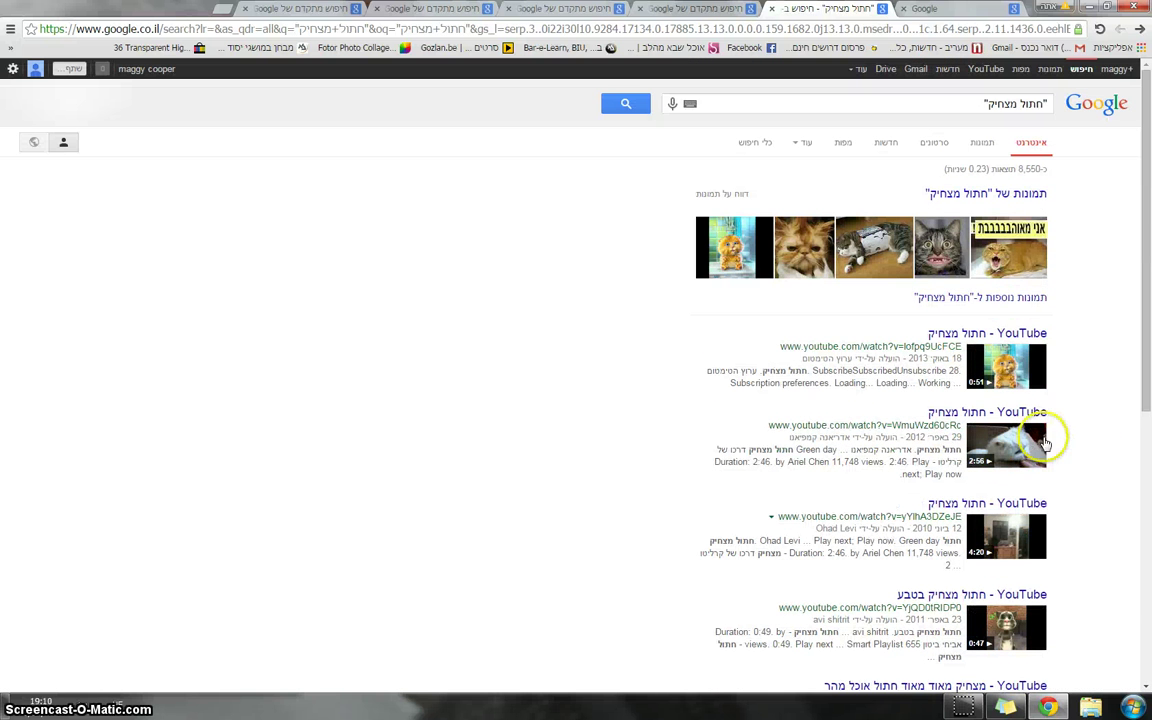
# - Replace the query with איכות הסביבה and run the search
pyautogui.tripleClick(975, 105)
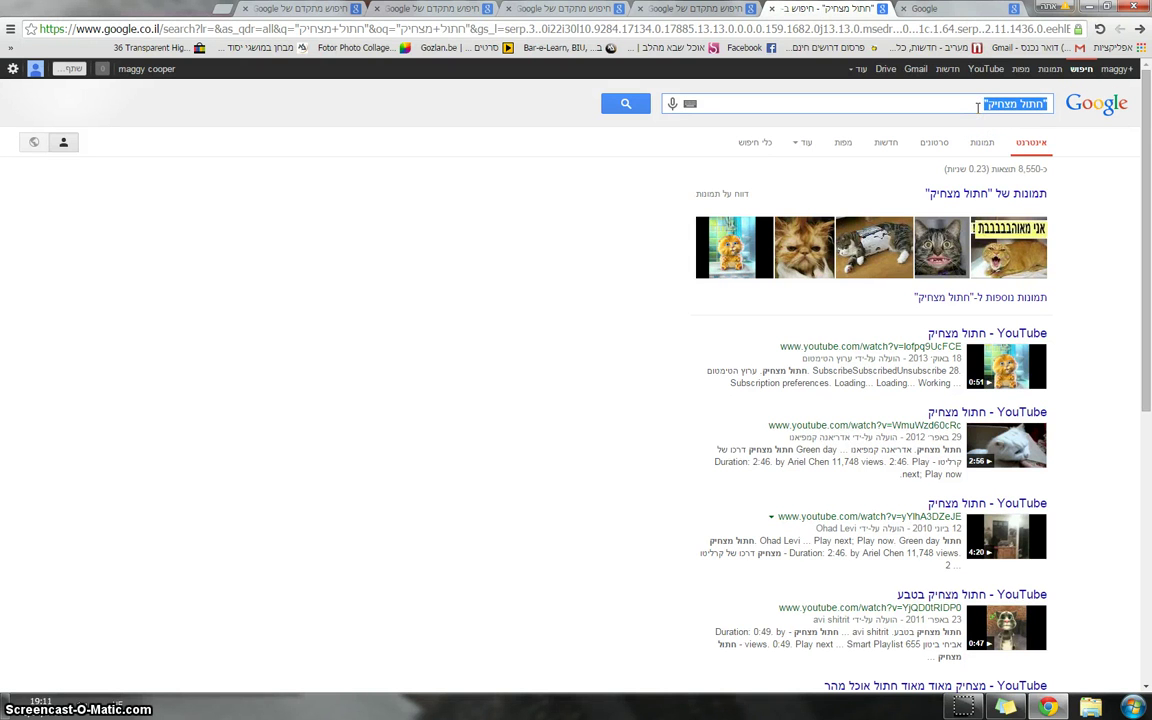
pyautogui.write('איכות בס')
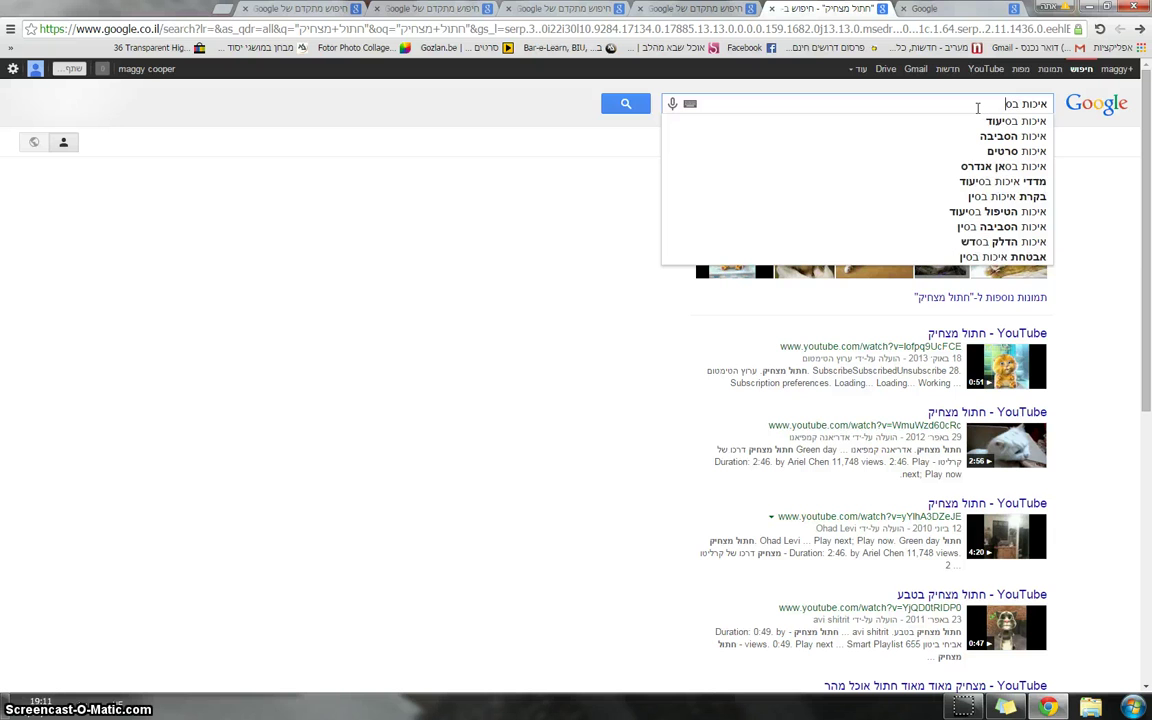
pyautogui.write('ביבה')
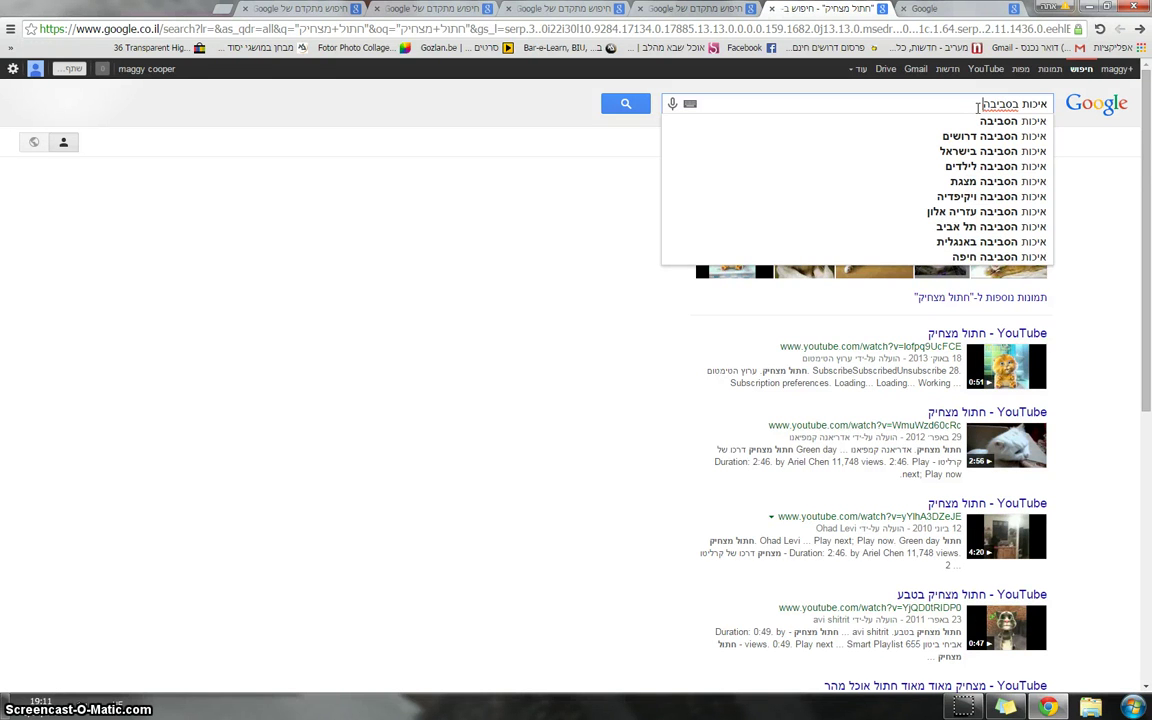
pyautogui.press('Down')
pyautogui.press('Return')
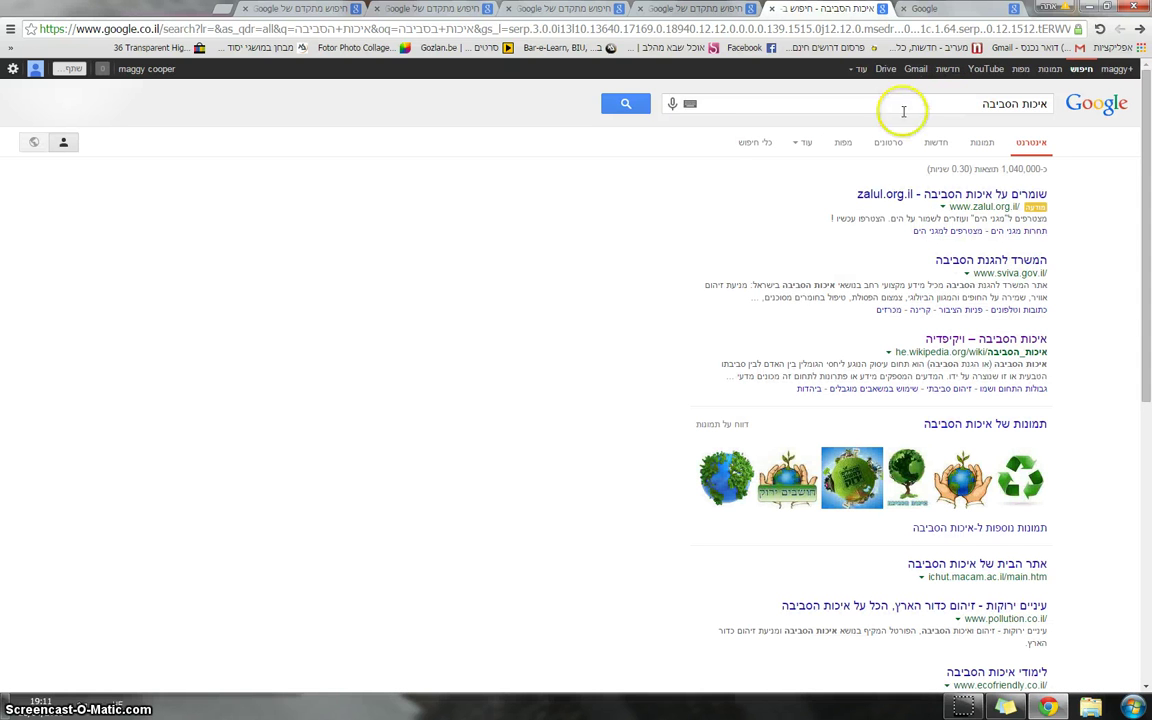
# - Limit the איכות הסביבה results to the last 24 hours and look through them
pyautogui.click(757, 153)
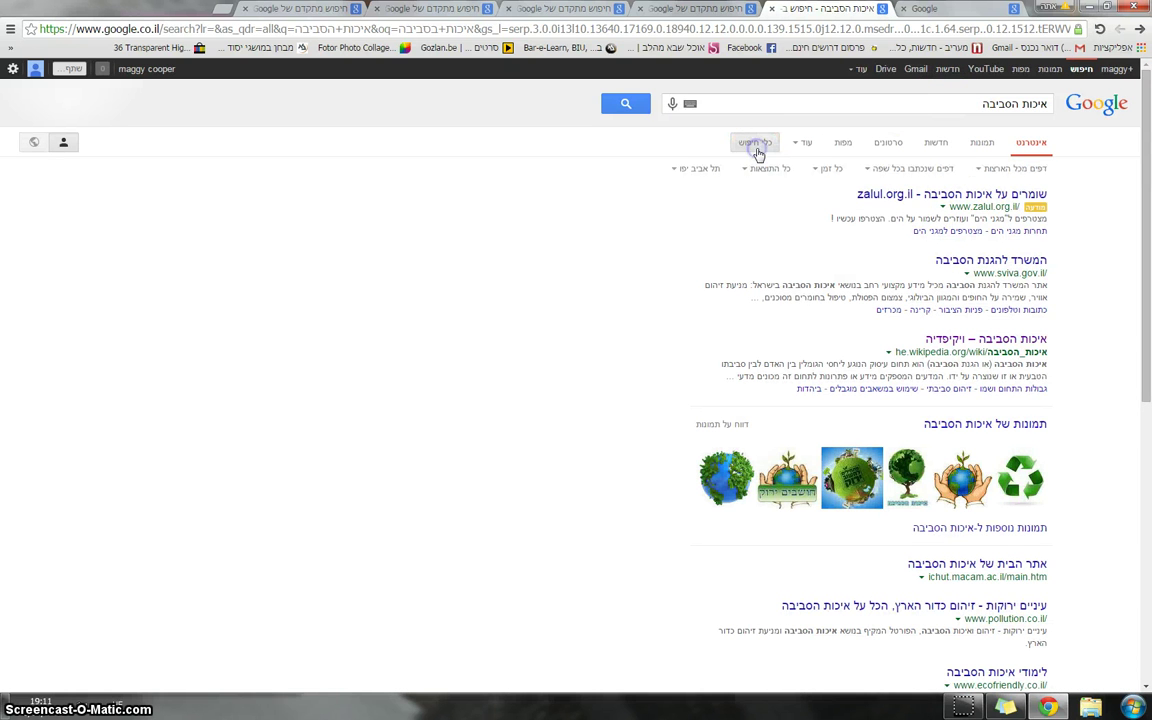
pyautogui.click(815, 170)
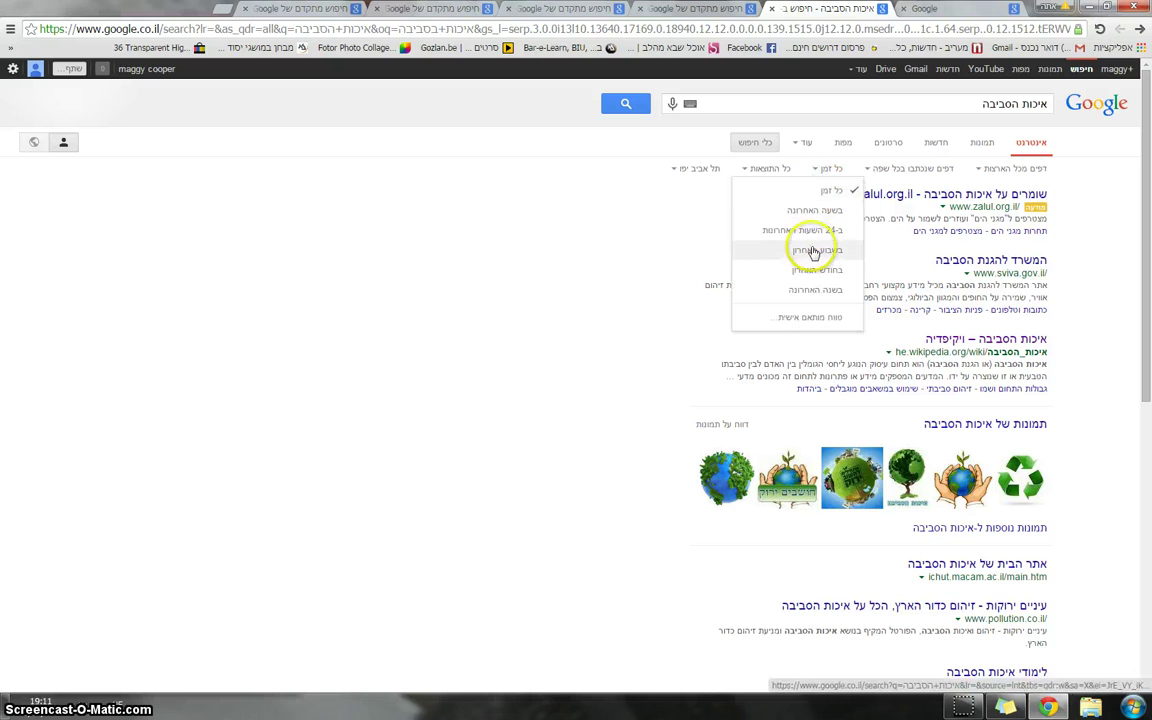
pyautogui.click(807, 230)
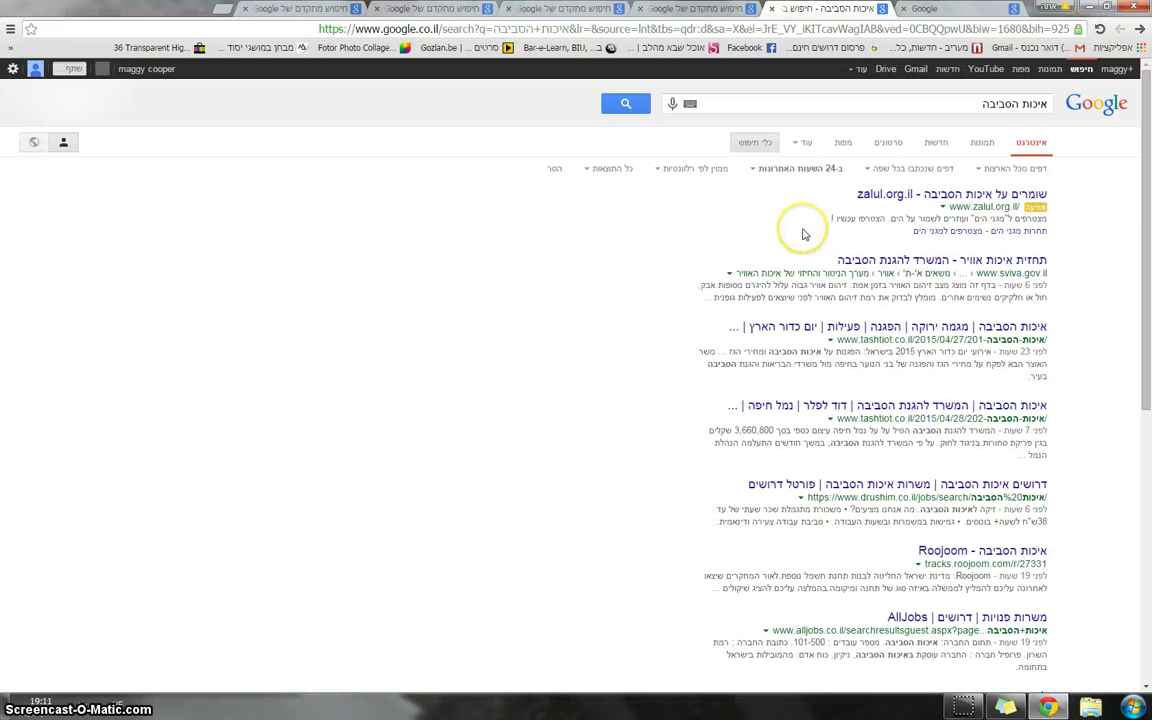
pyautogui.scroll(-1, 1067, 340)
pyautogui.scroll(-5, 1067, 340)
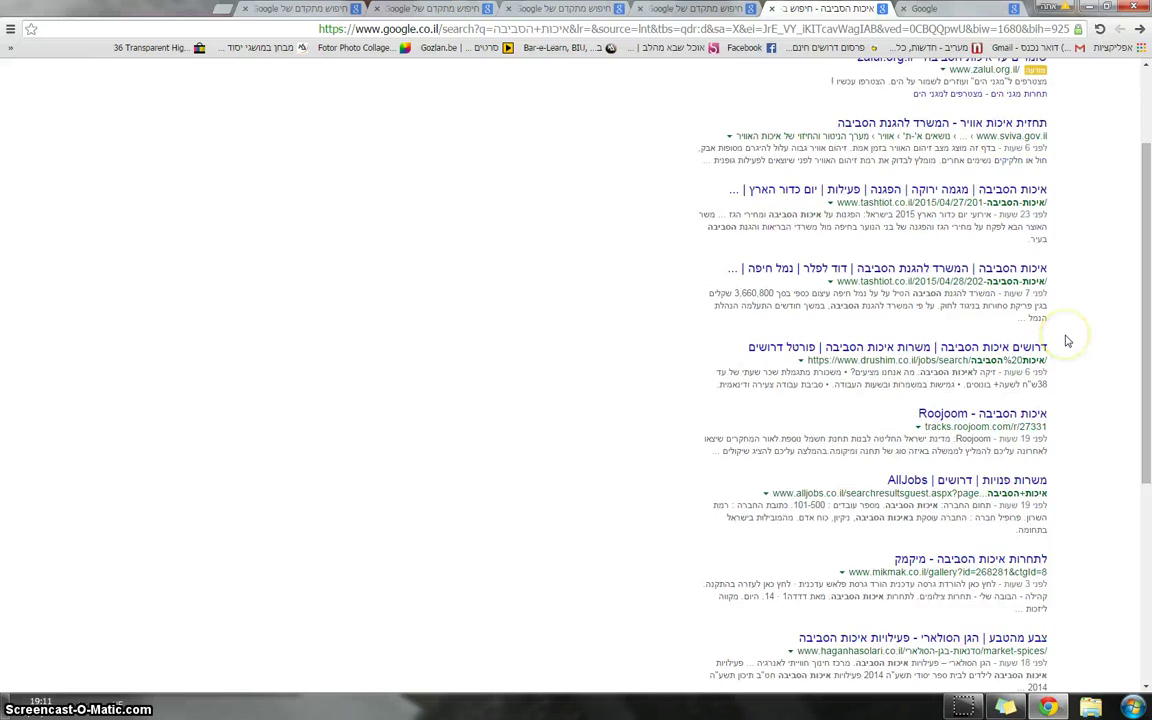
pyautogui.scroll(5, 1064, 476)
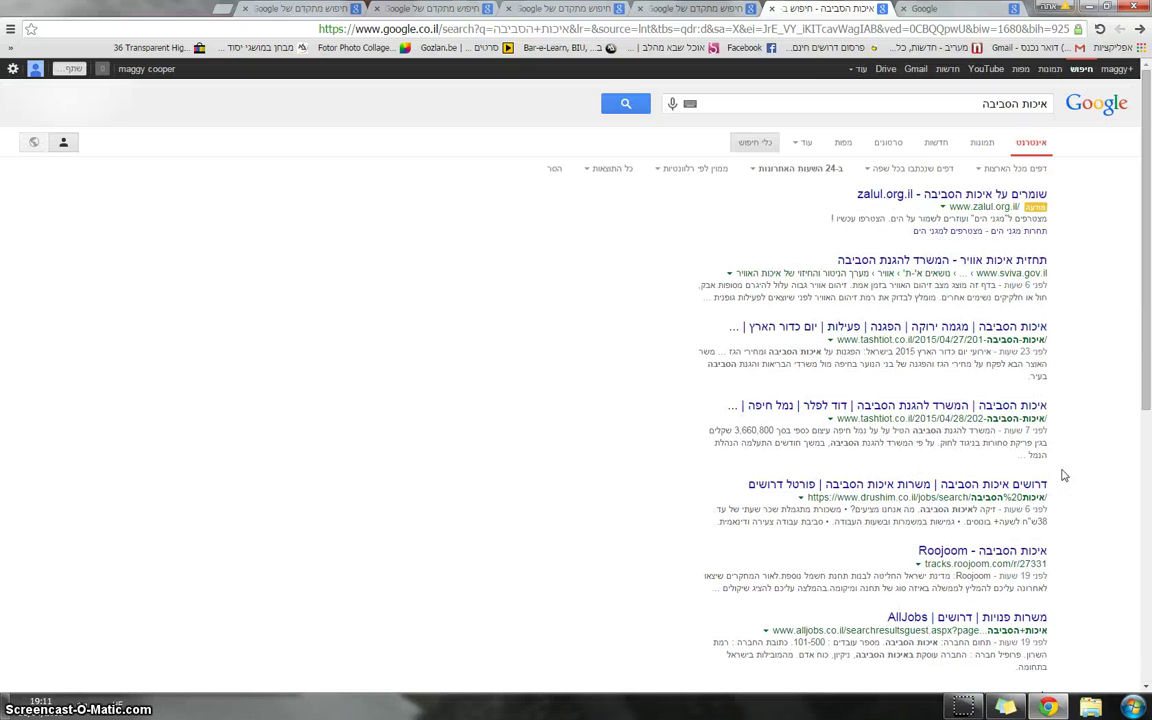
# - On another open advanced search page, search for all the words אליס מונרו updated in the last week and look through the results
pyautogui.click(706, 17)
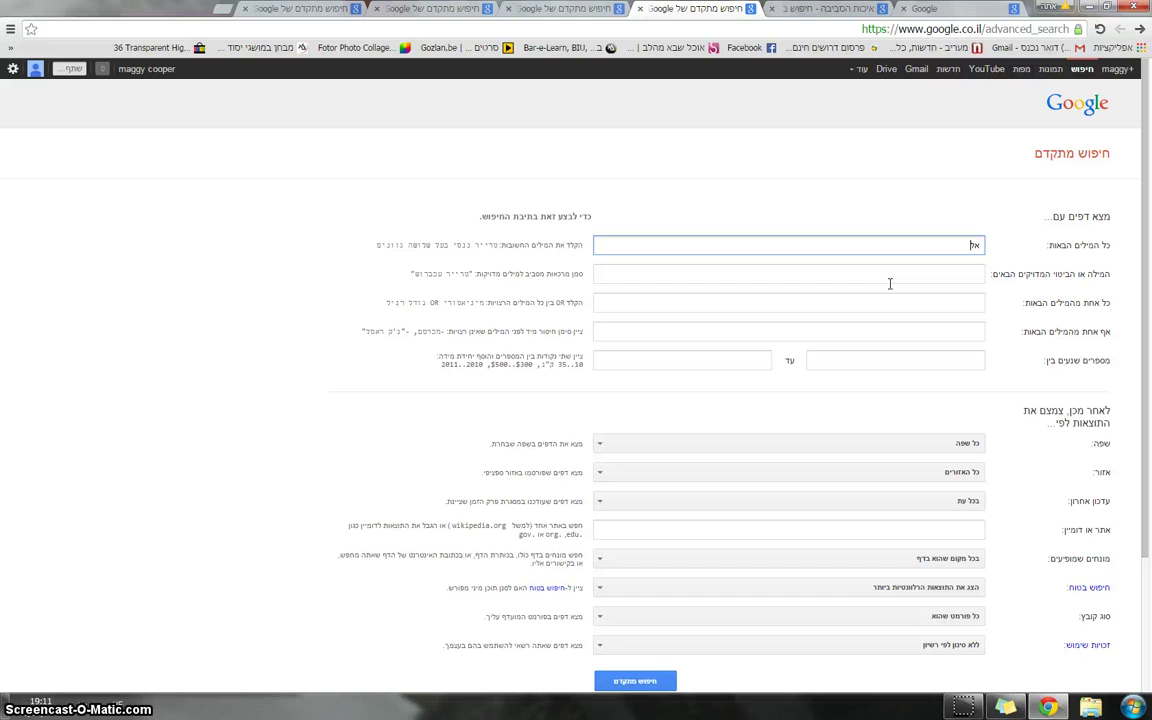
pyautogui.press('BackSpace')
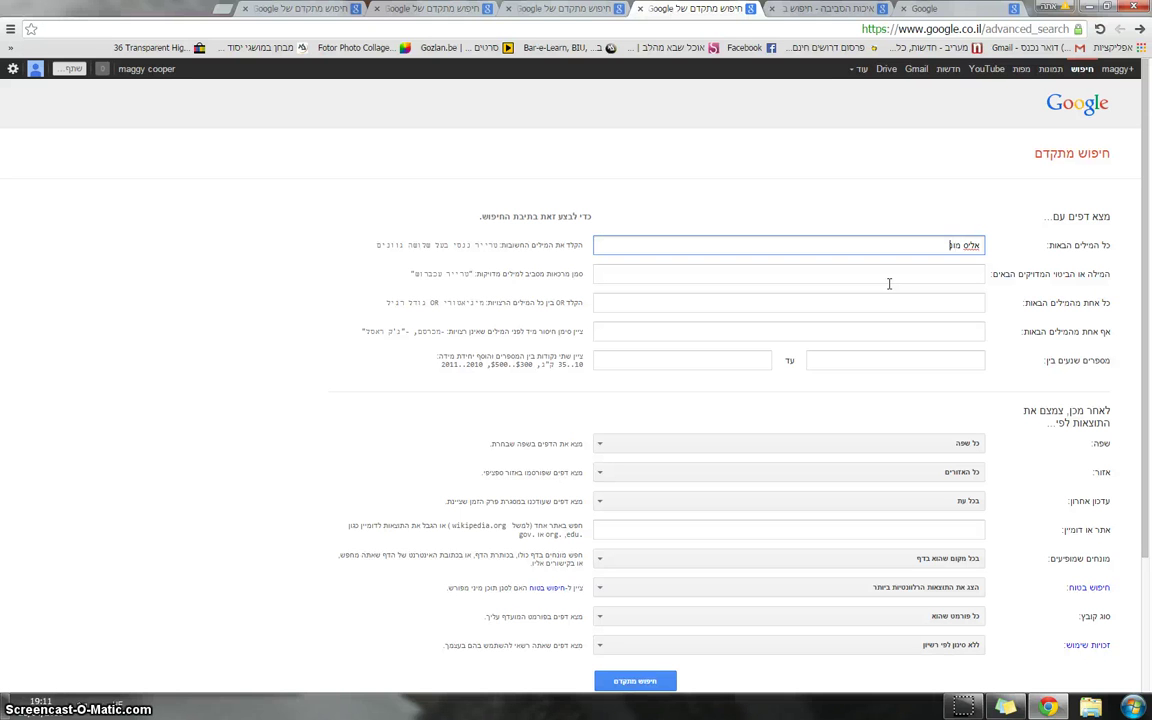
pyautogui.scroll(-1, 889, 284)
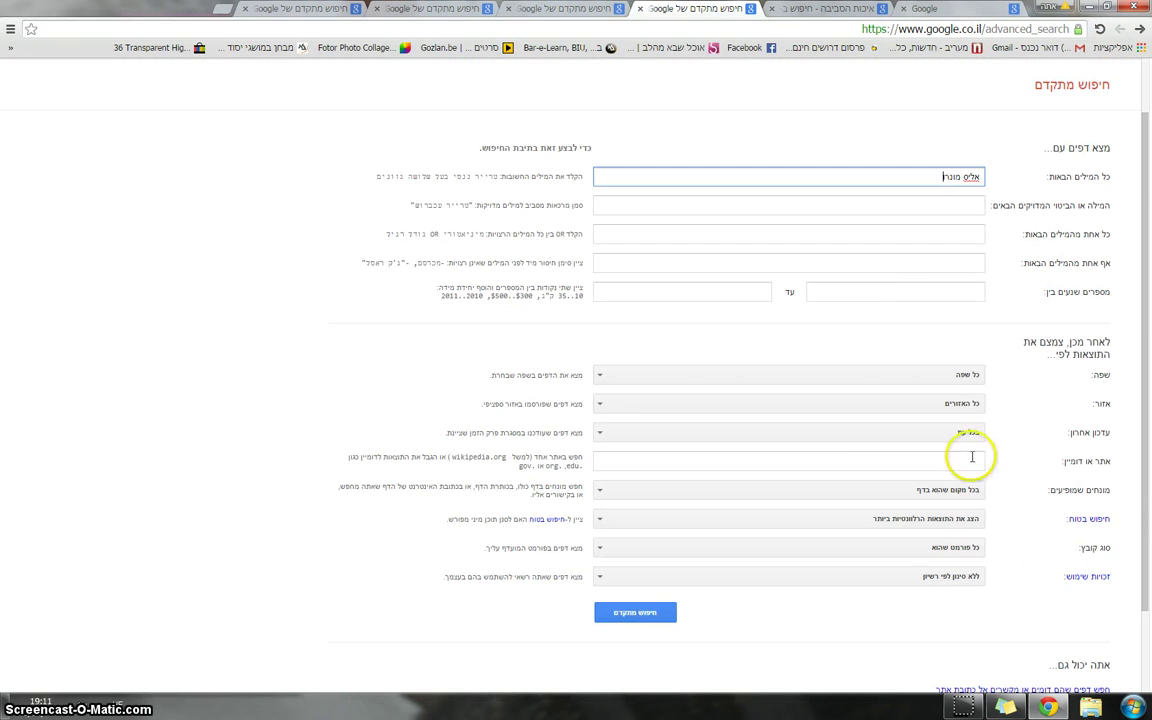
pyautogui.click(947, 431)
pyautogui.click(924, 494)
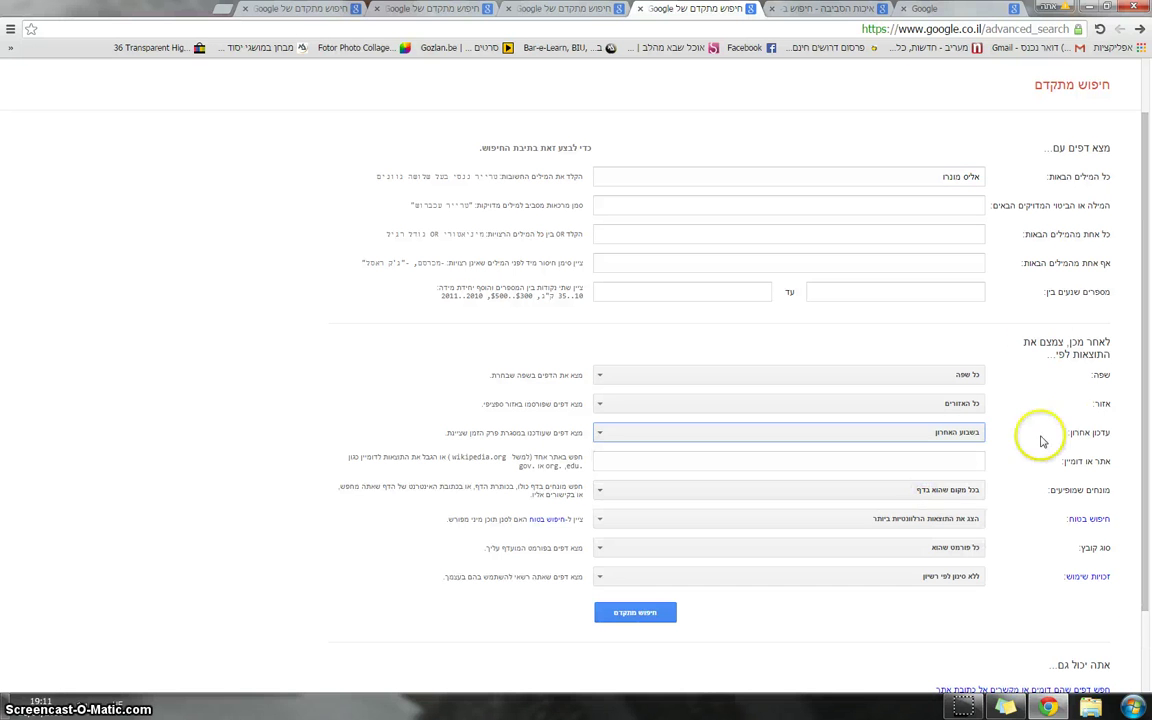
pyautogui.click(632, 613)
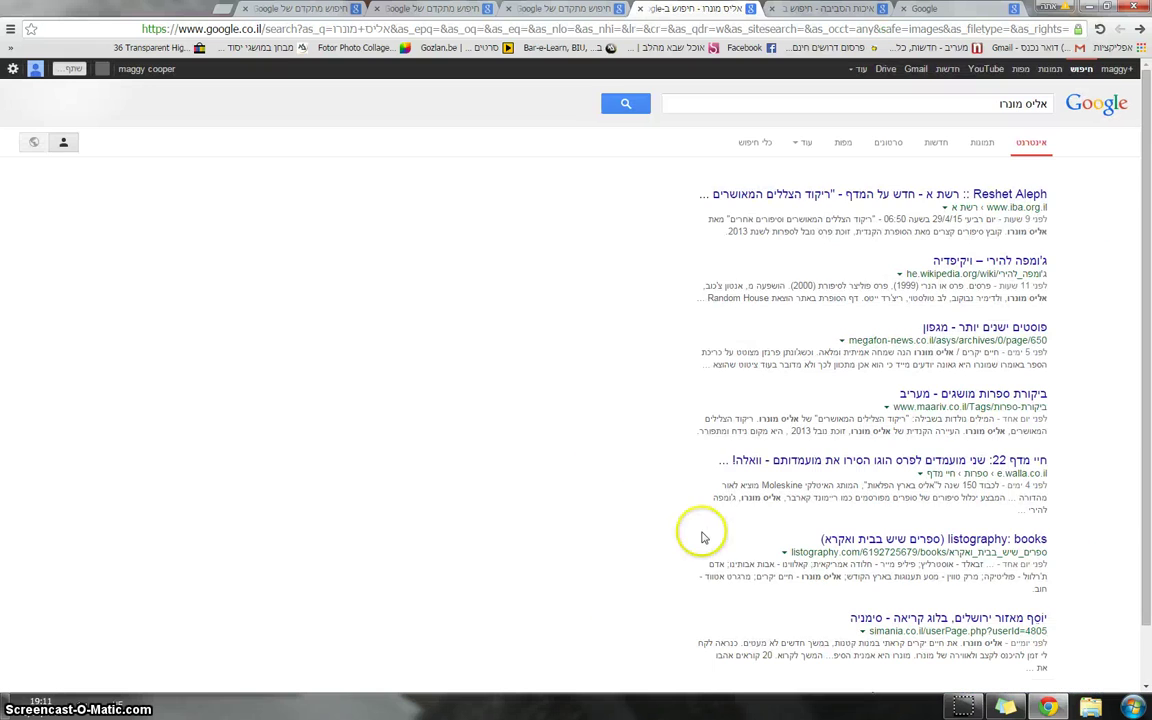
pyautogui.scroll(-3, 490, 410)
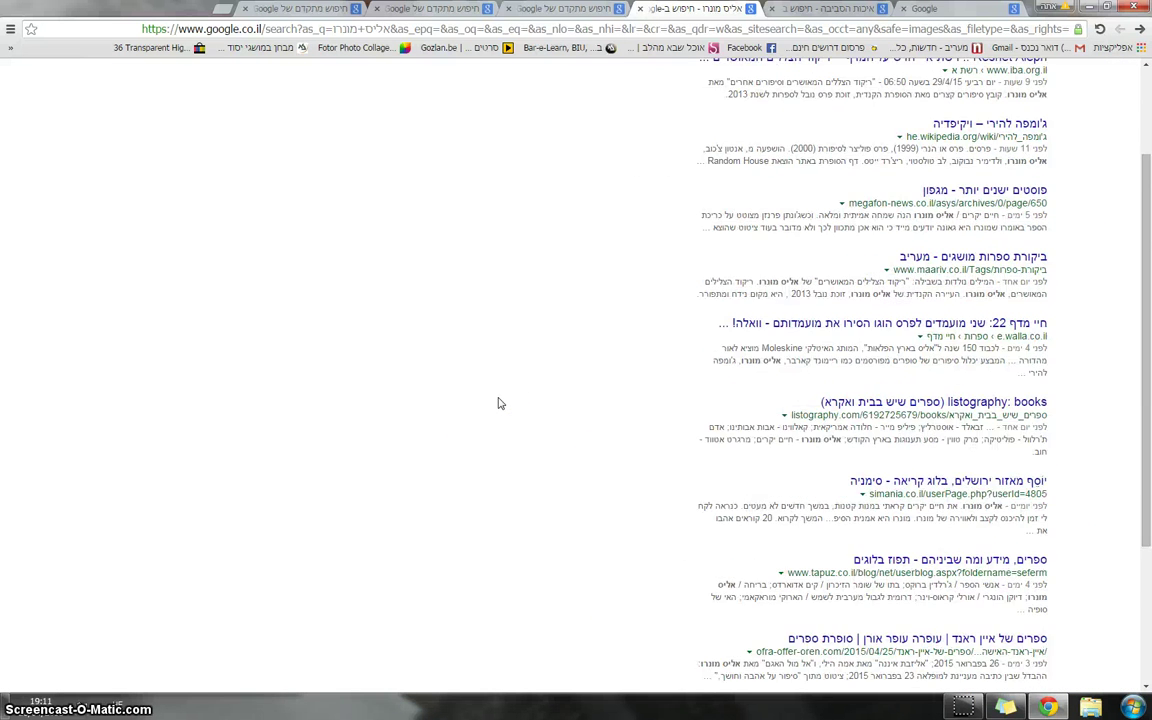
pyautogui.scroll(-2, 500, 403)
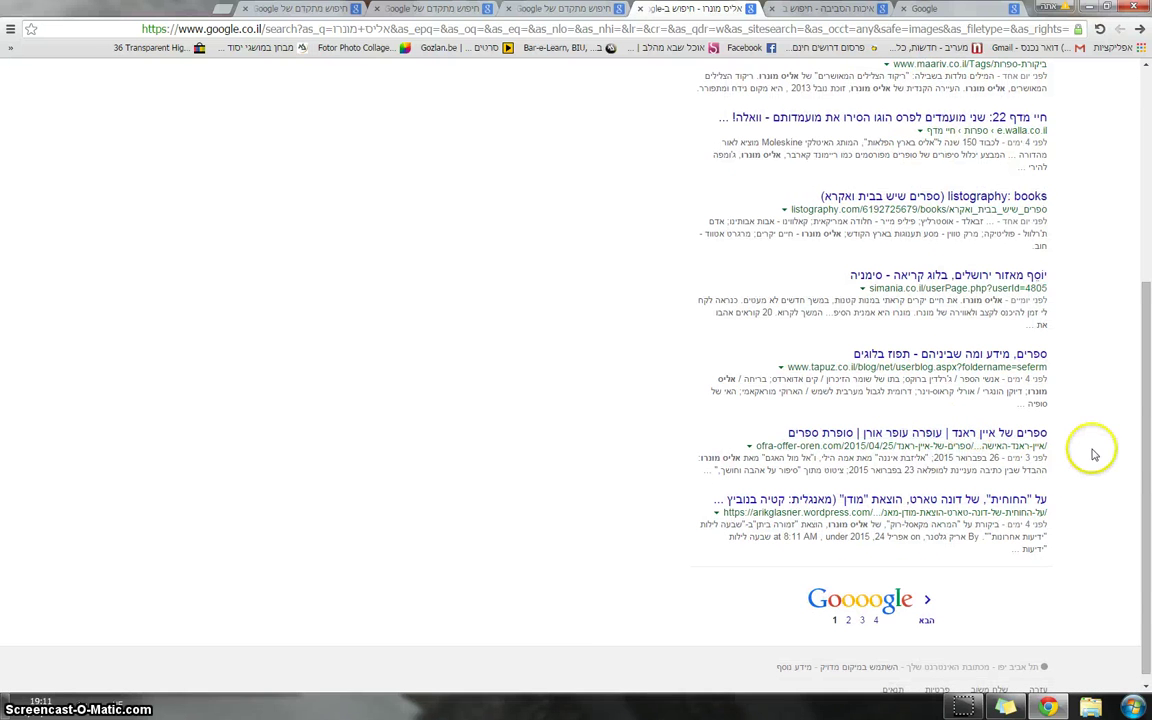
# - On another open advanced search page, search for pages containing תזונה but excluding בשר, and look through the results
pyautogui.hotkey('ctrl', 'shift', 'Tab')
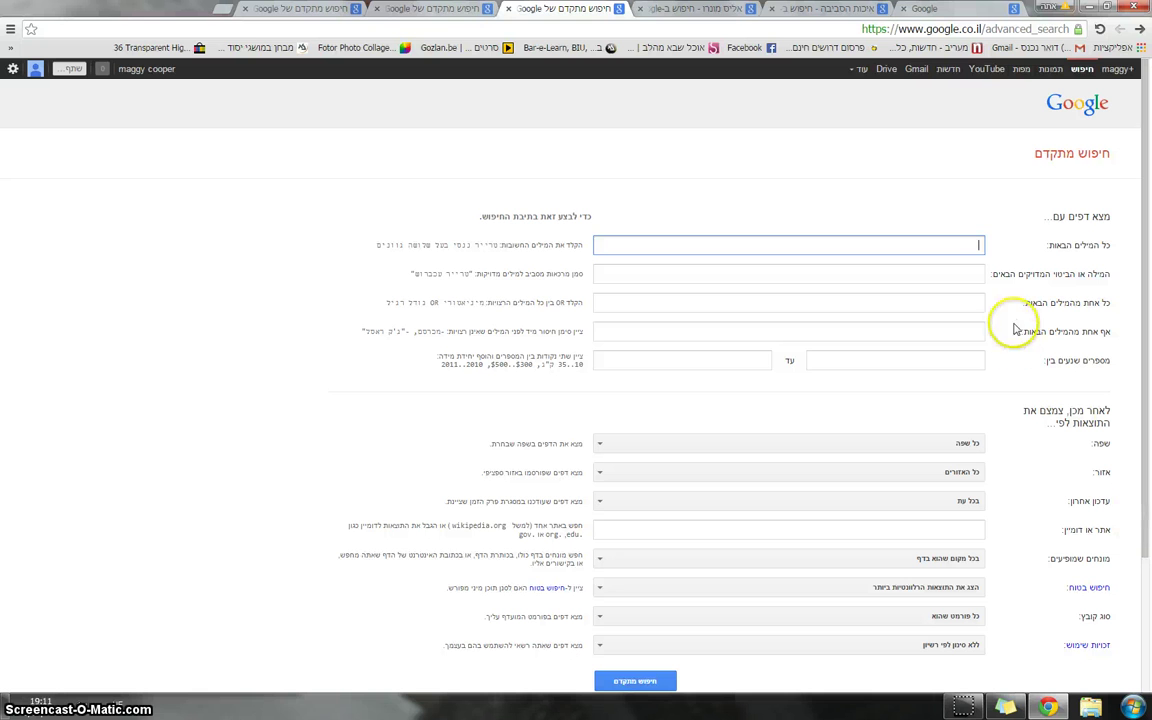
pyautogui.write('זונה')
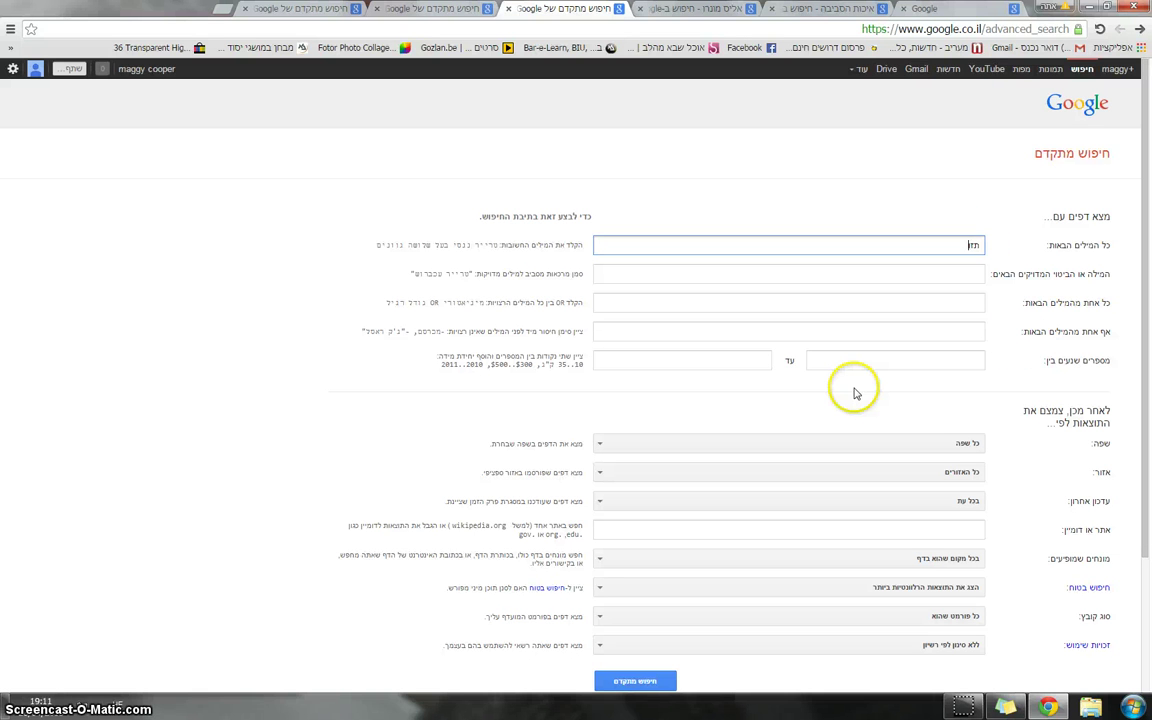
pyautogui.click(959, 334)
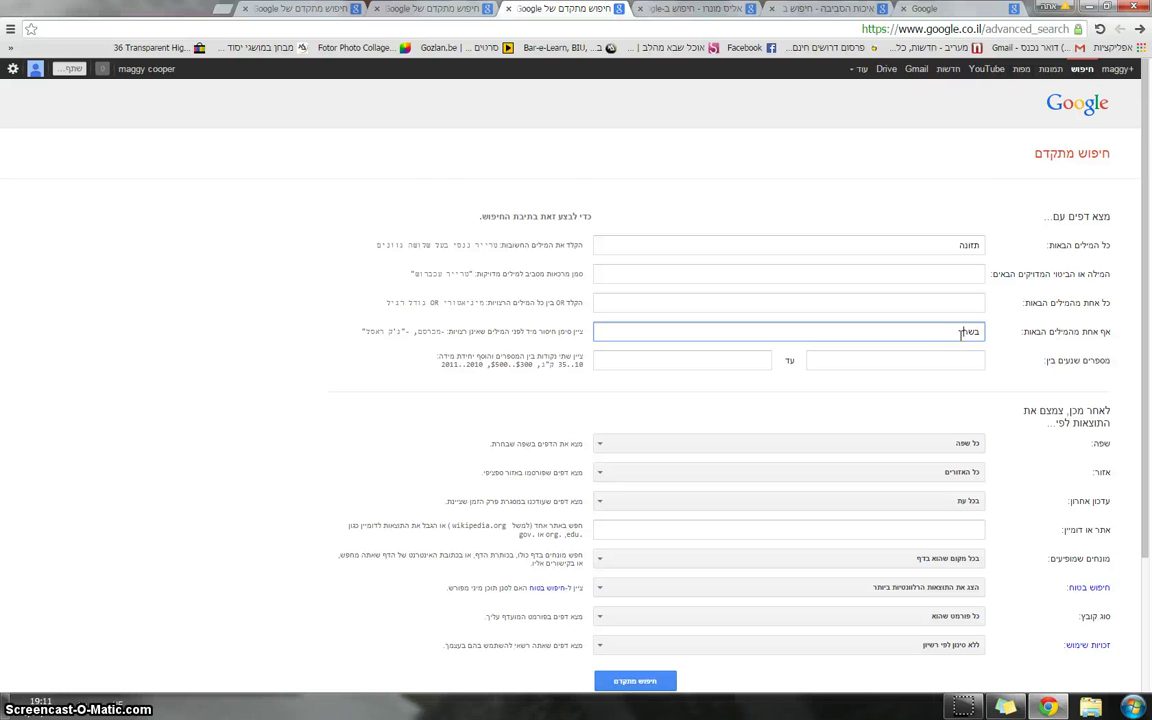
pyautogui.write('בשר')
pyautogui.scroll(-1, 828, 496)
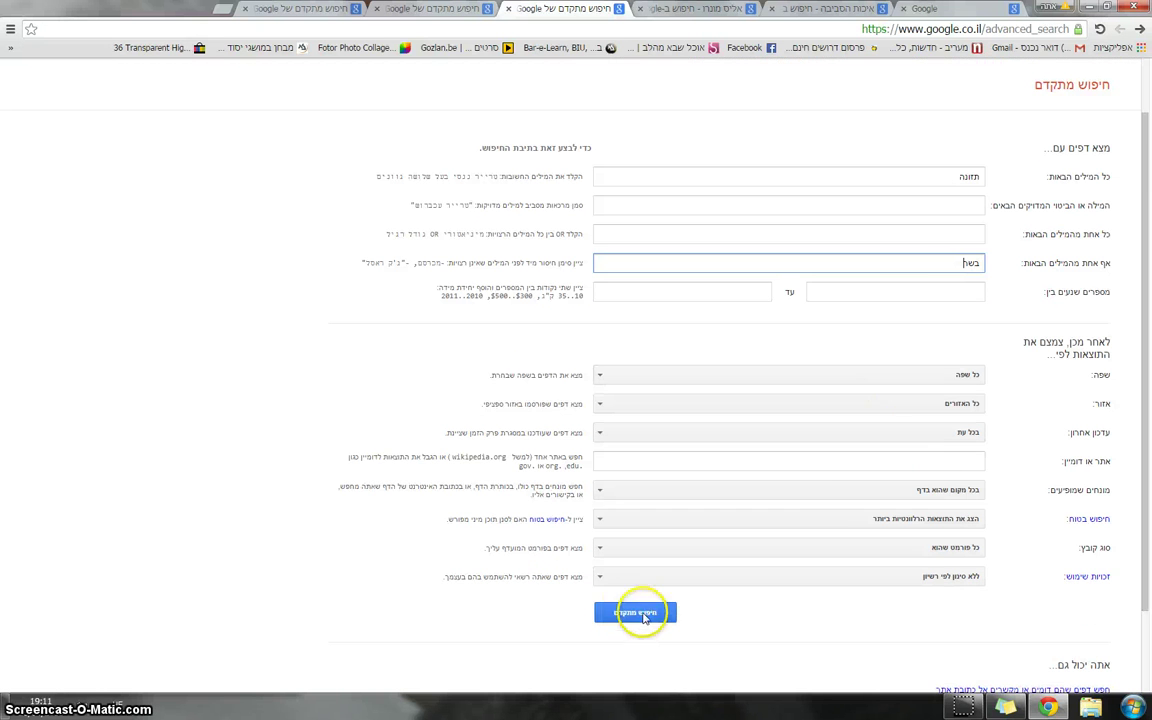
pyautogui.click(635, 612)
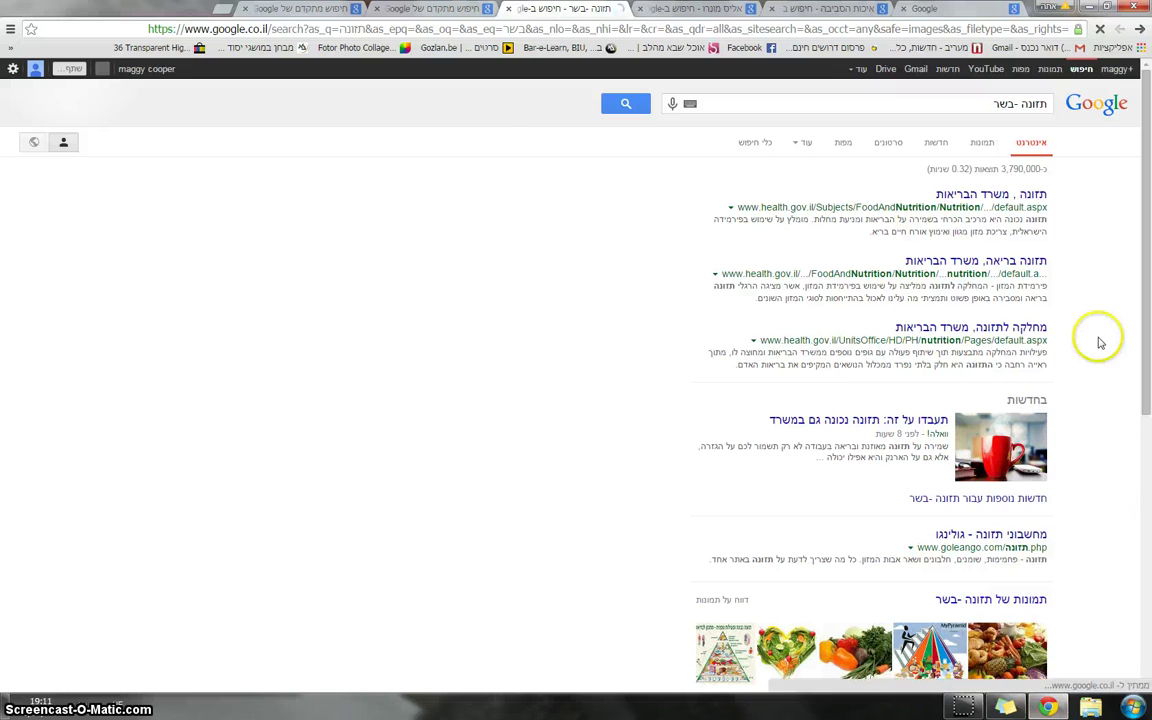
pyautogui.scroll(-1, 1095, 340)
pyautogui.scroll(-3, 1090, 347)
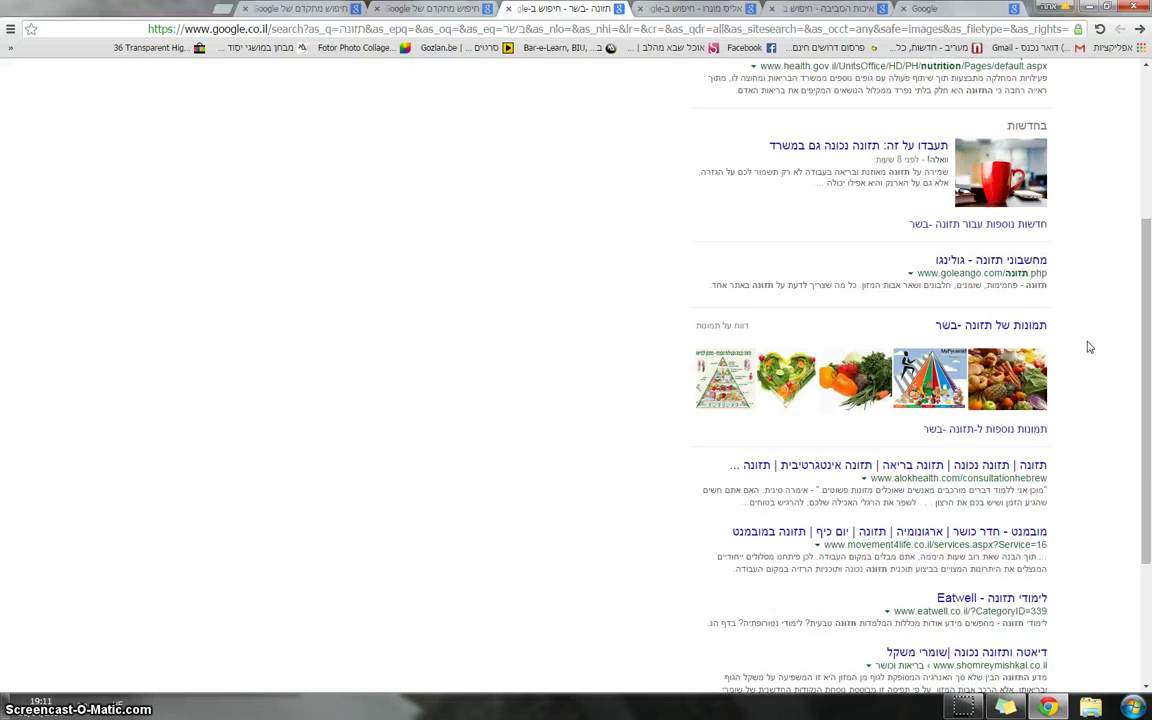
pyautogui.scroll(4, 1090, 347)
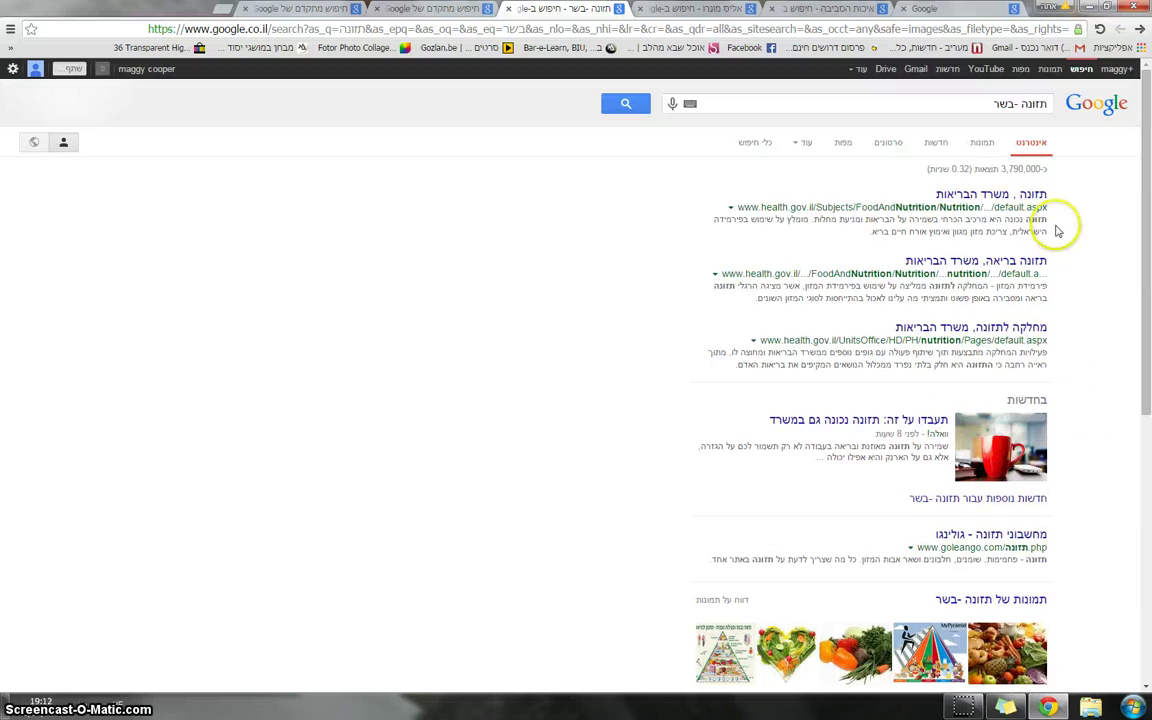
# - Replace the query with פוליטיקה -ביבי to exclude the word ביבי, run the search and look through the results
pyautogui.tripleClick(963, 108)
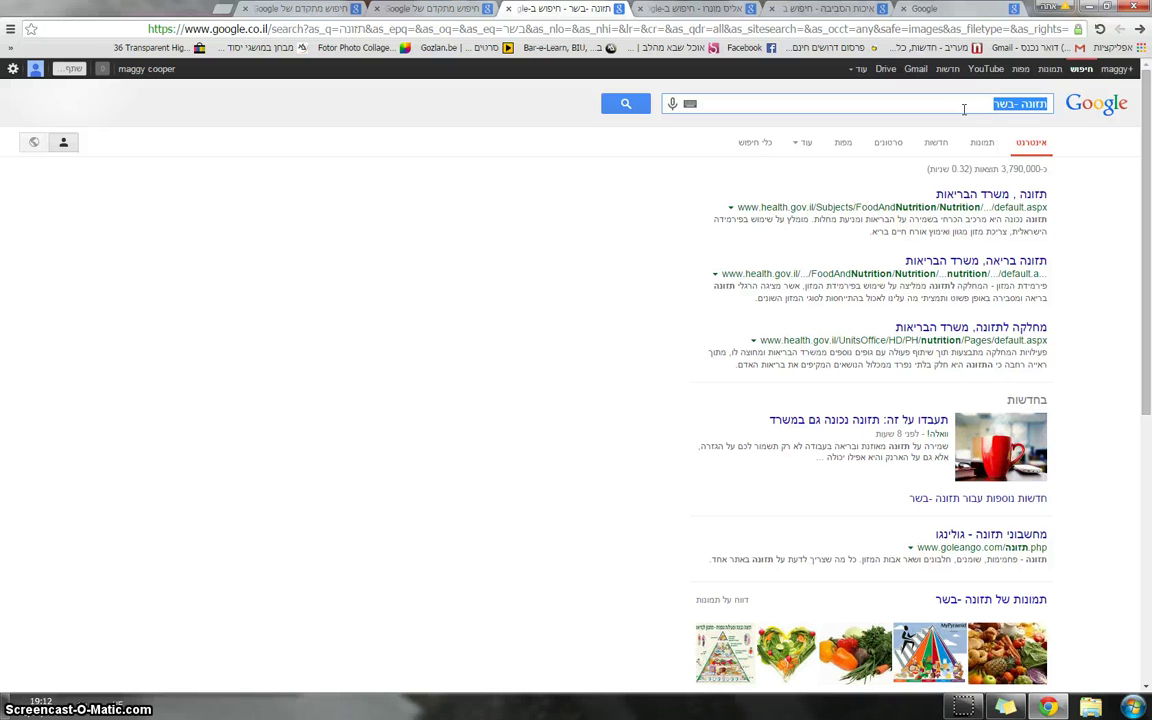
pyautogui.press('BackSpace')
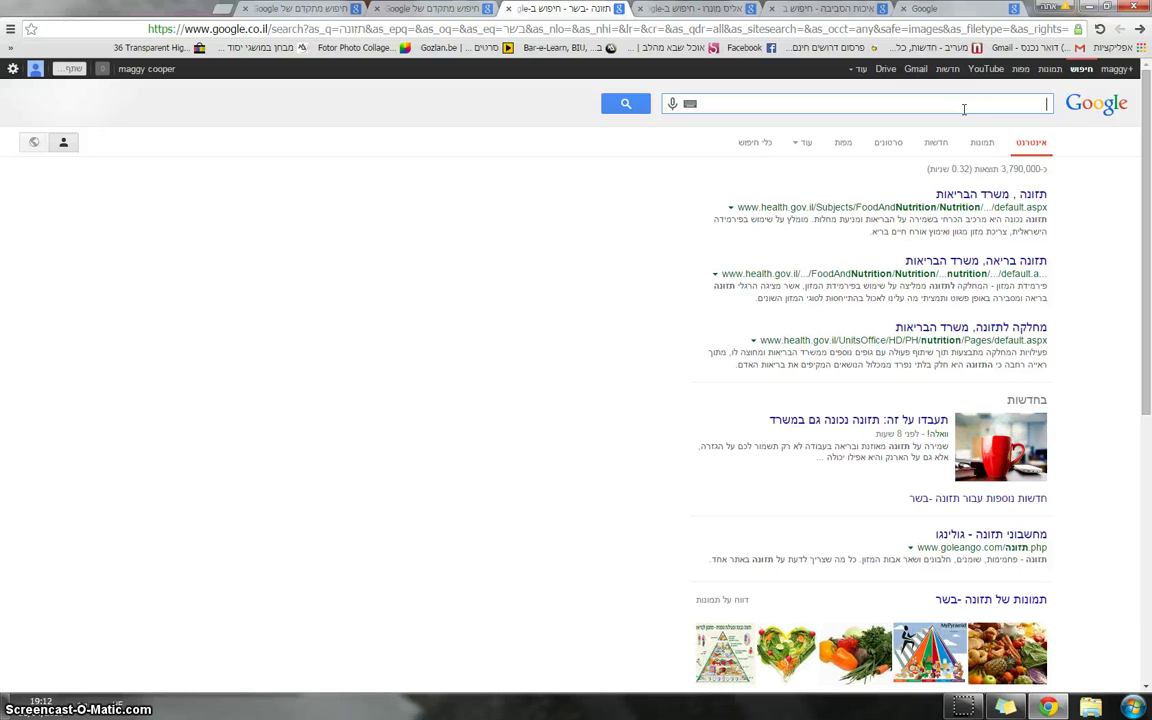
pyautogui.write('פוליטיקה')
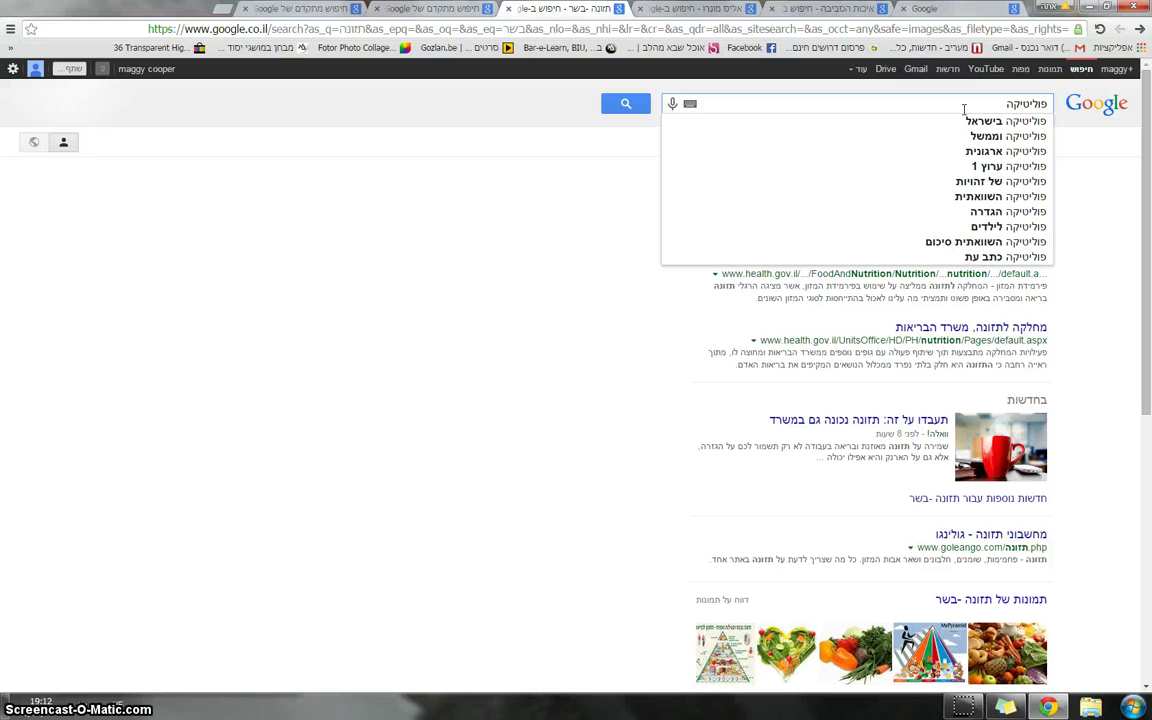
pyautogui.write(' -בן')
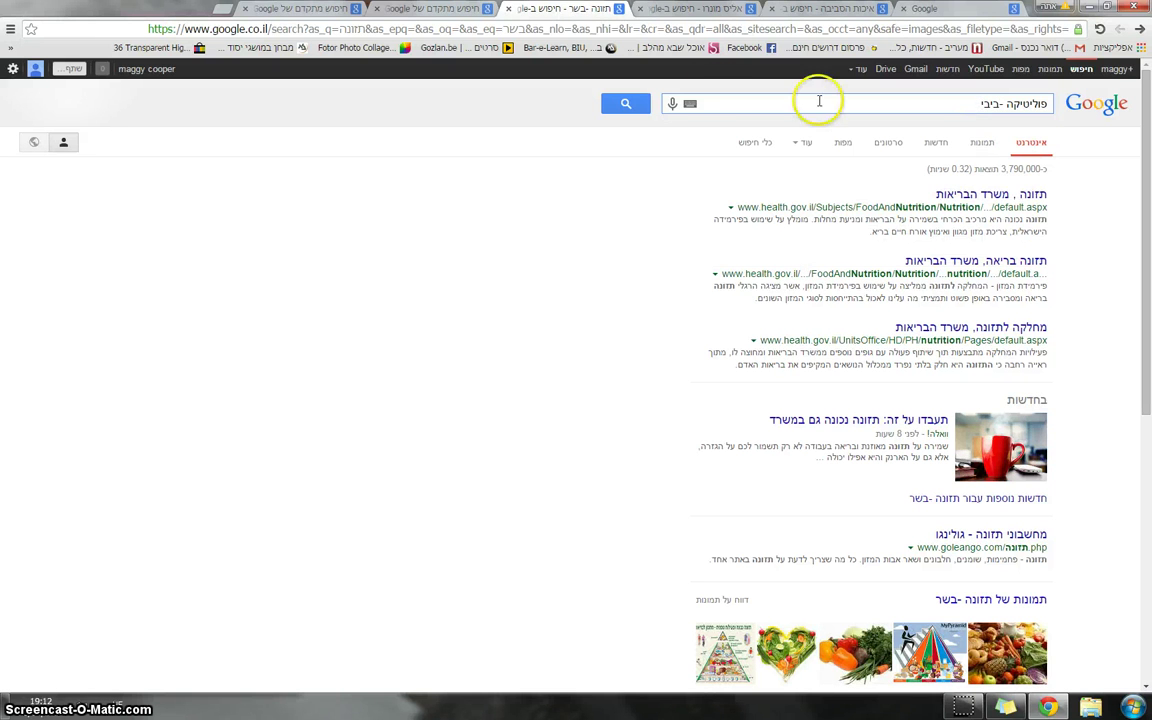
pyautogui.click(627, 104)
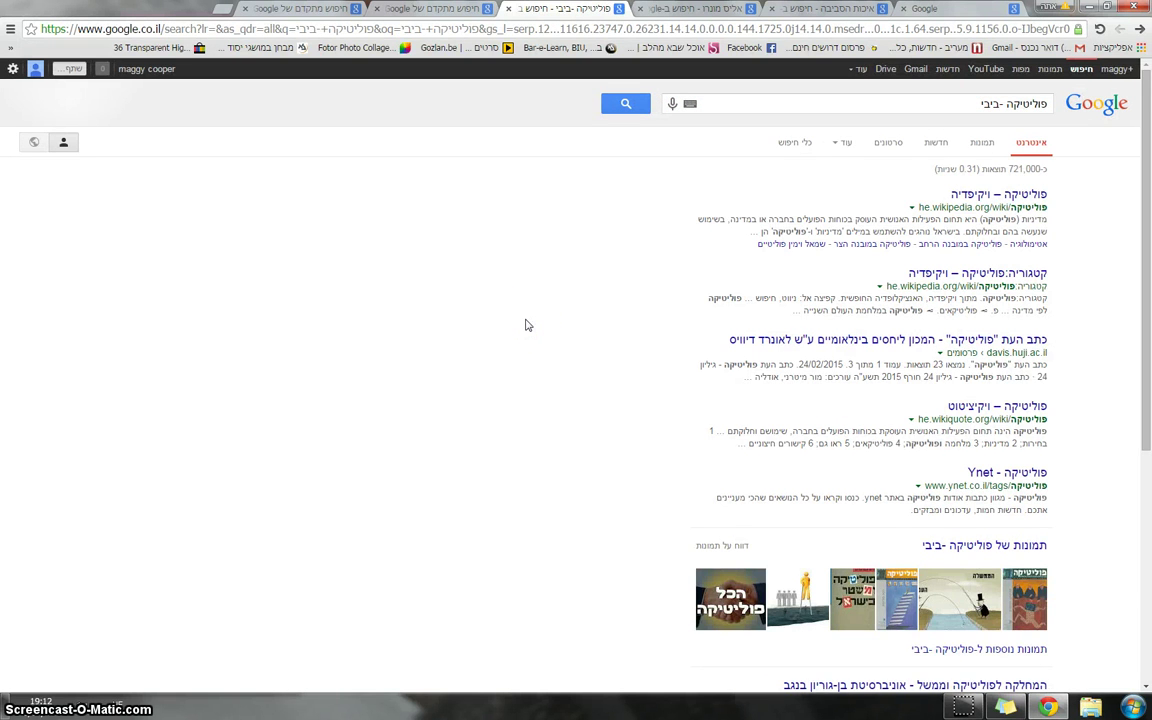
pyautogui.scroll(-5, 527, 325)
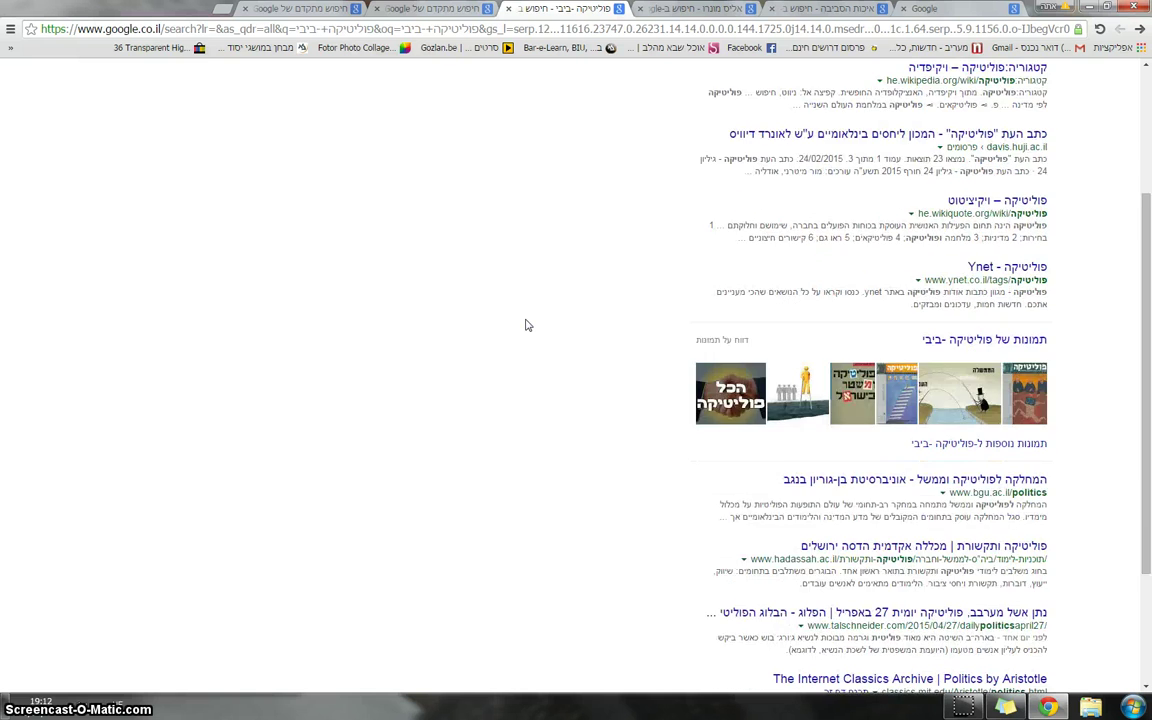
pyautogui.scroll(-2, 1111, 470)
pyautogui.scroll(6, 1111, 470)
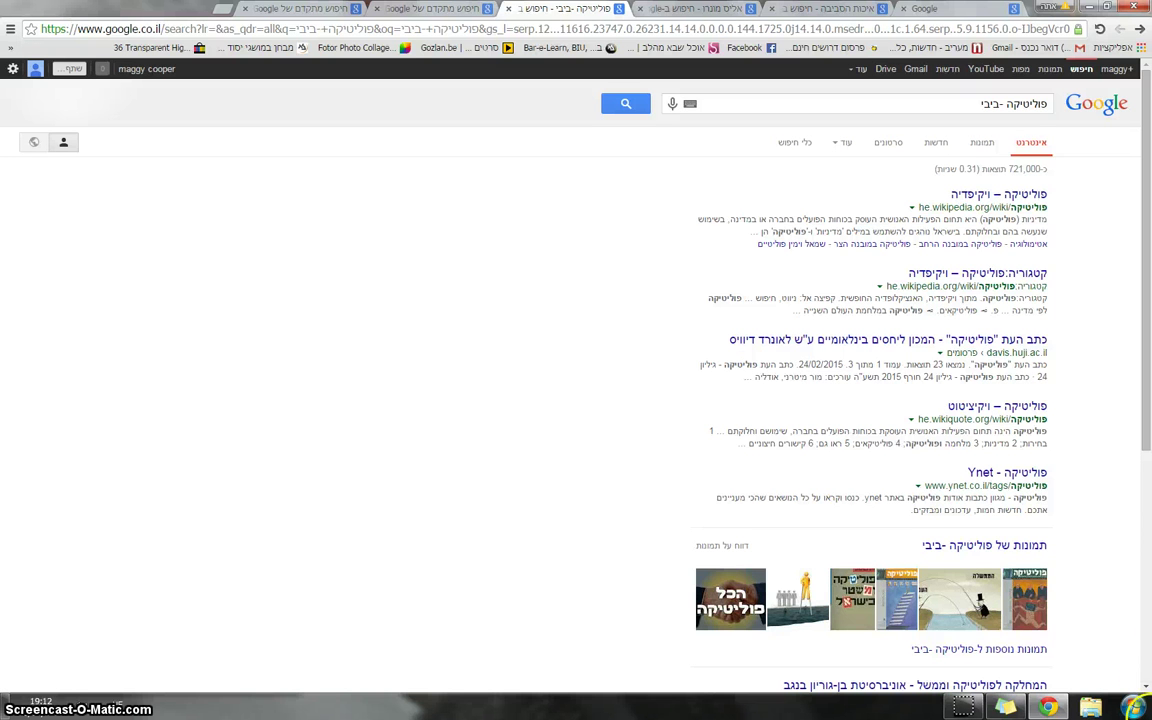
# - On another open advanced search page, search for trx only within the site ebay.com and look through the results
pyautogui.click(432, 8)
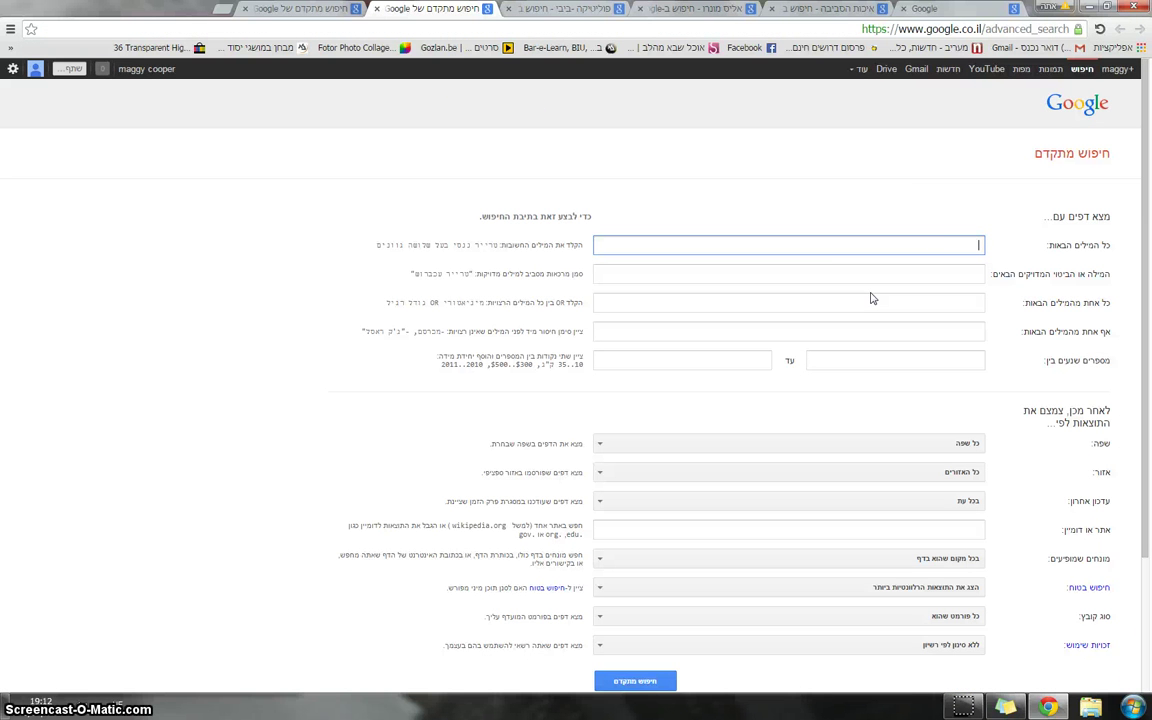
pyautogui.write('ארט')
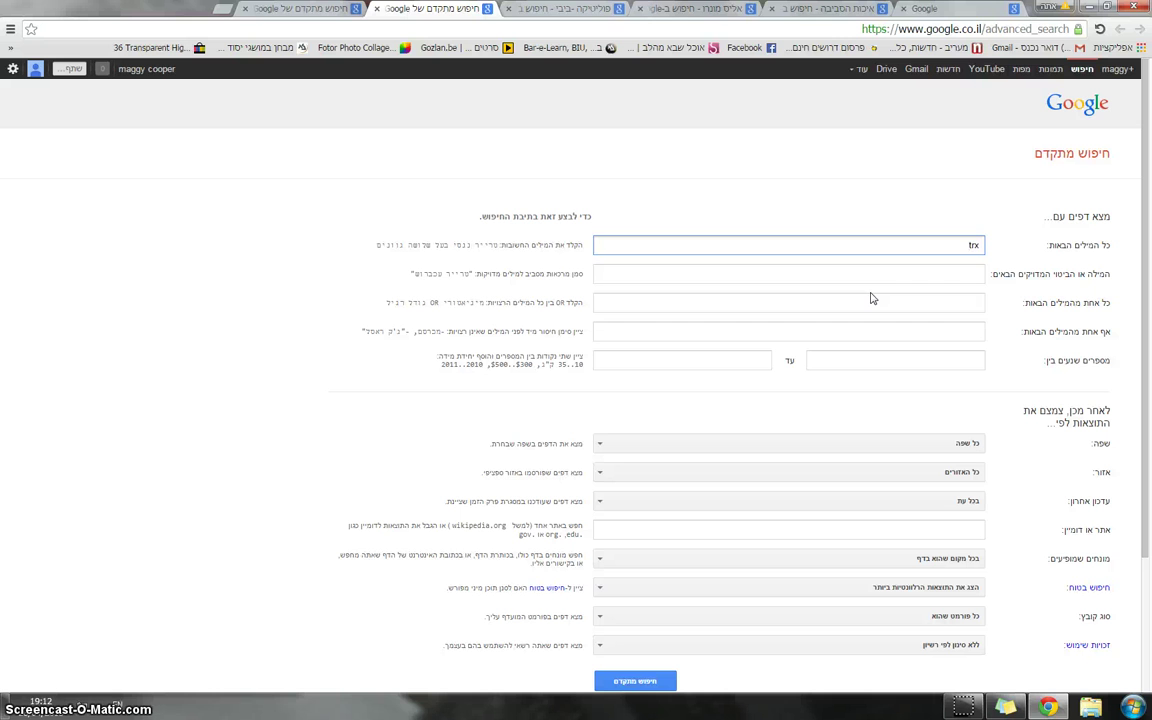
pyautogui.click(929, 527)
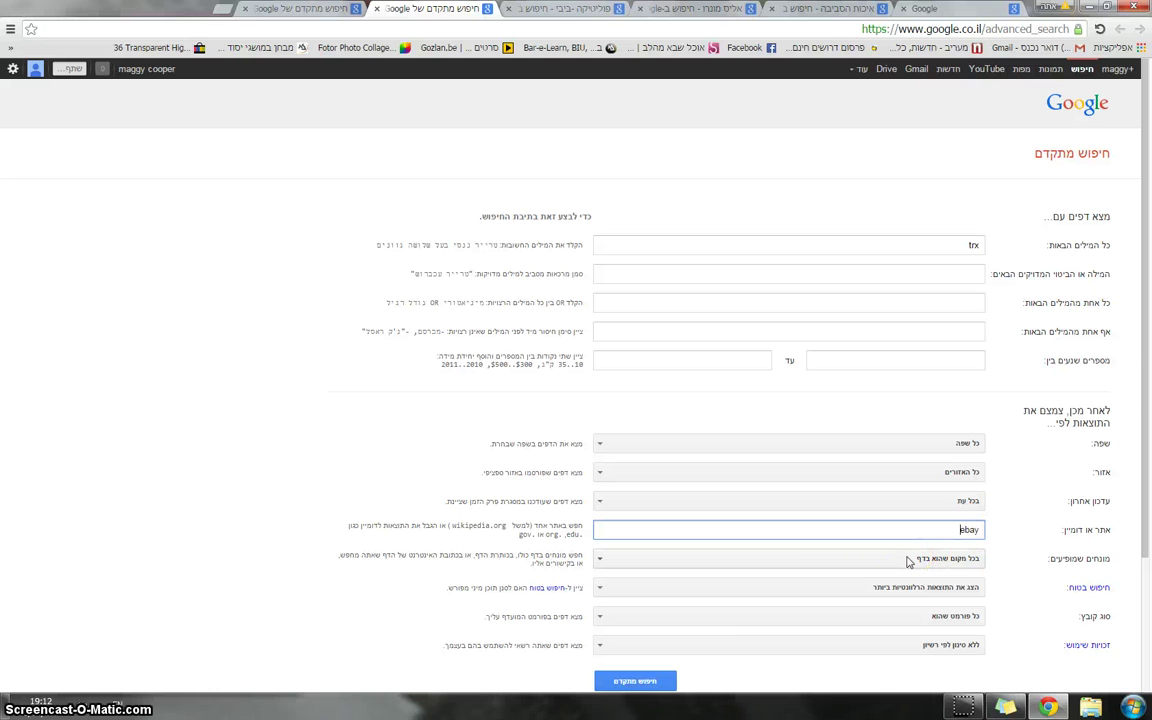
pyautogui.write('ebay.com')
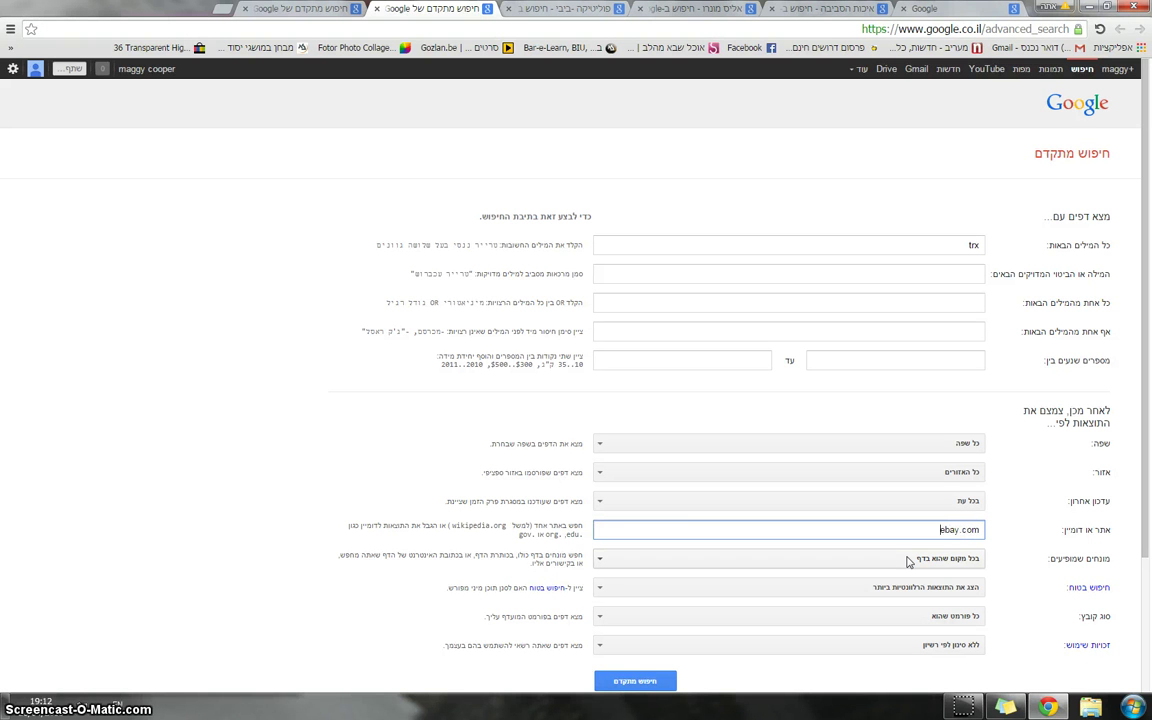
pyautogui.click(661, 681)
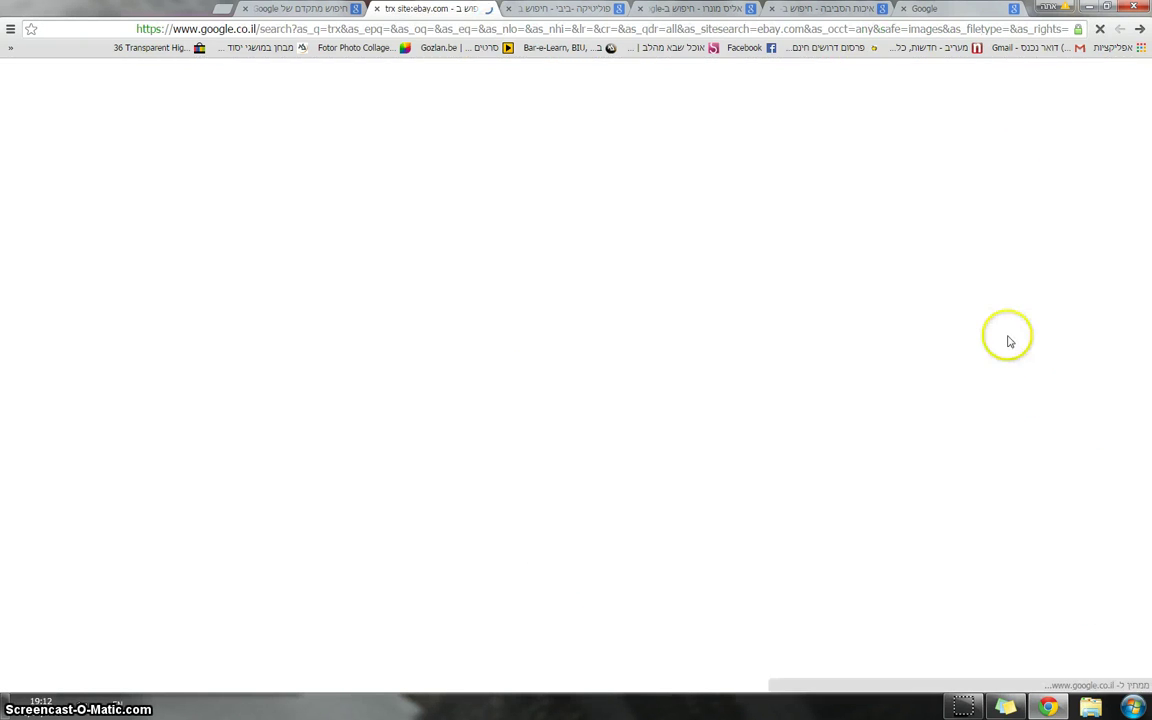
pyautogui.scroll(-2, 1093, 324)
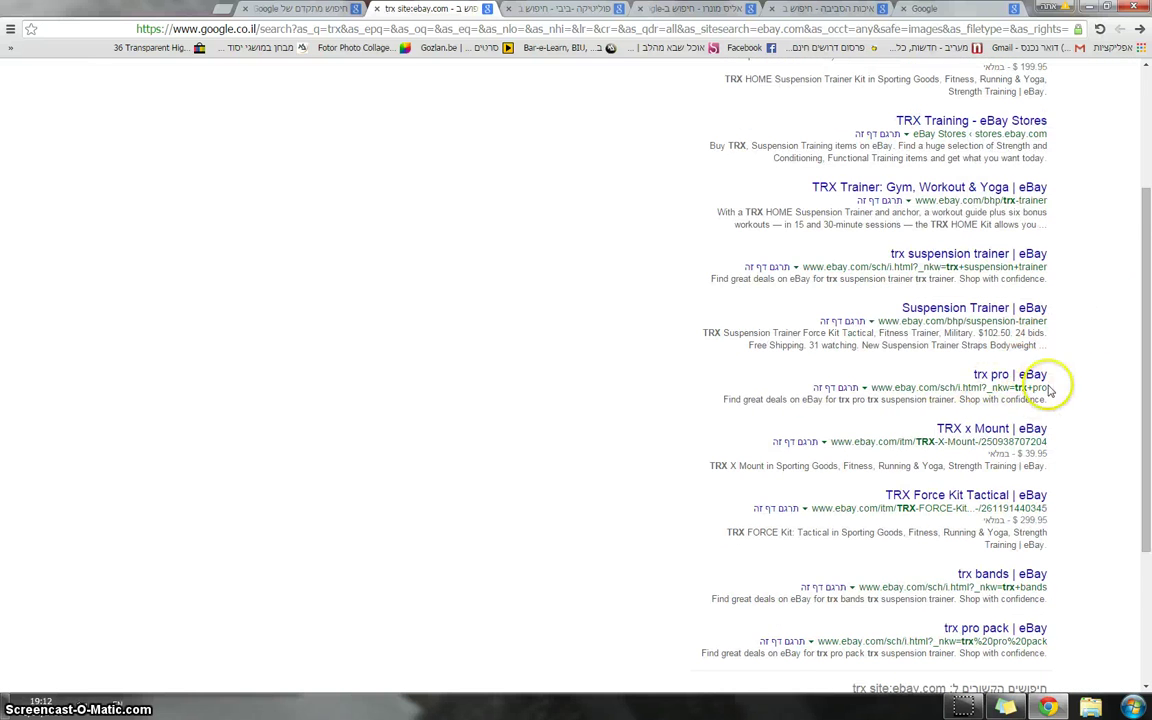
pyautogui.scroll(-1, 1010, 385)
pyautogui.scroll(-1, 1054, 437)
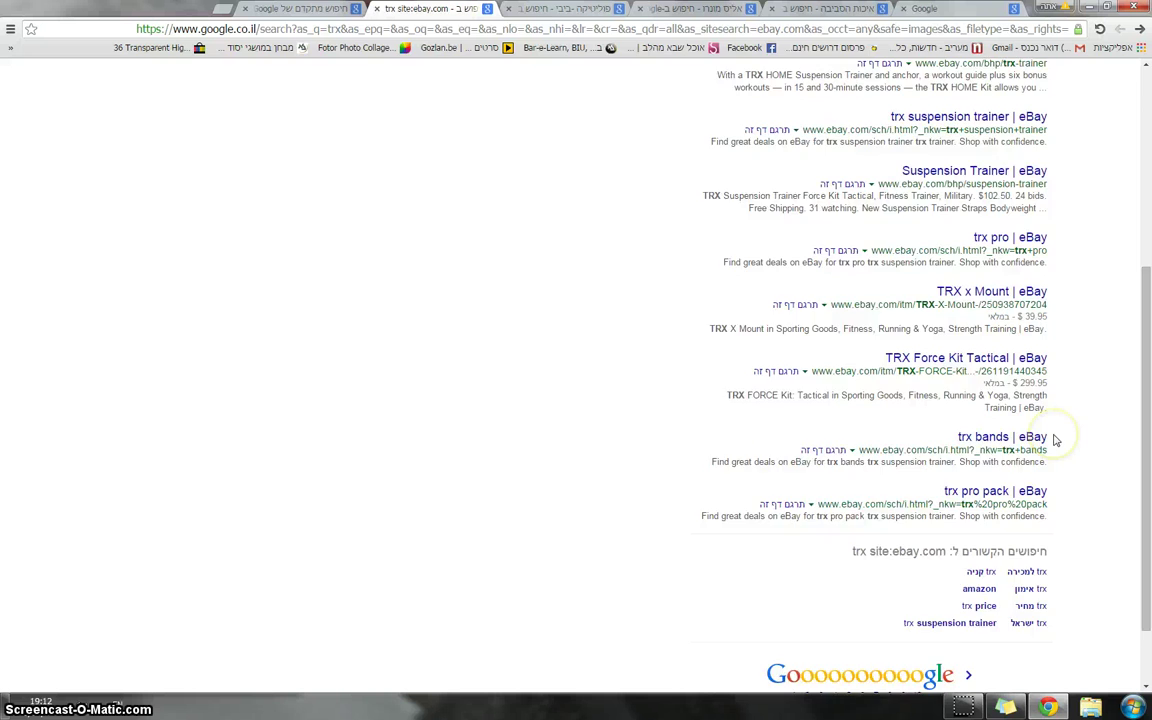
pyautogui.scroll(5, 1045, 441)
# - Replace the query with ספרות site:ynet.co.il, run the search and look through the results
pyautogui.tripleClick(784, 104)
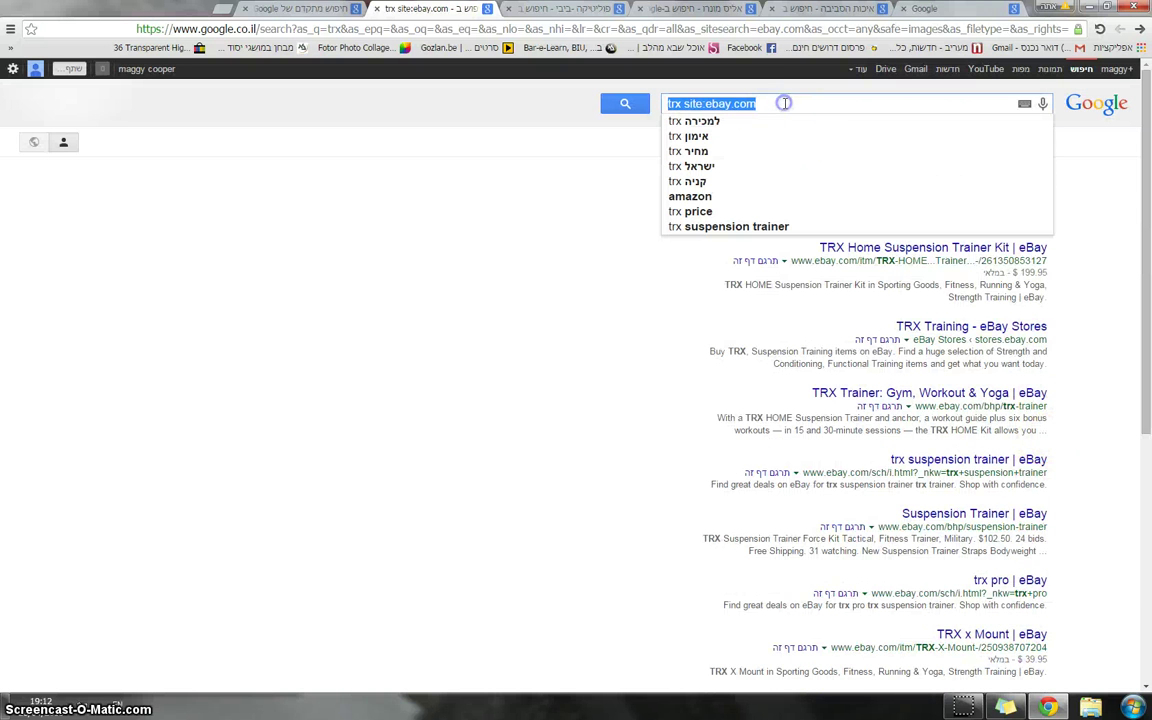
pyautogui.press('BackSpace')
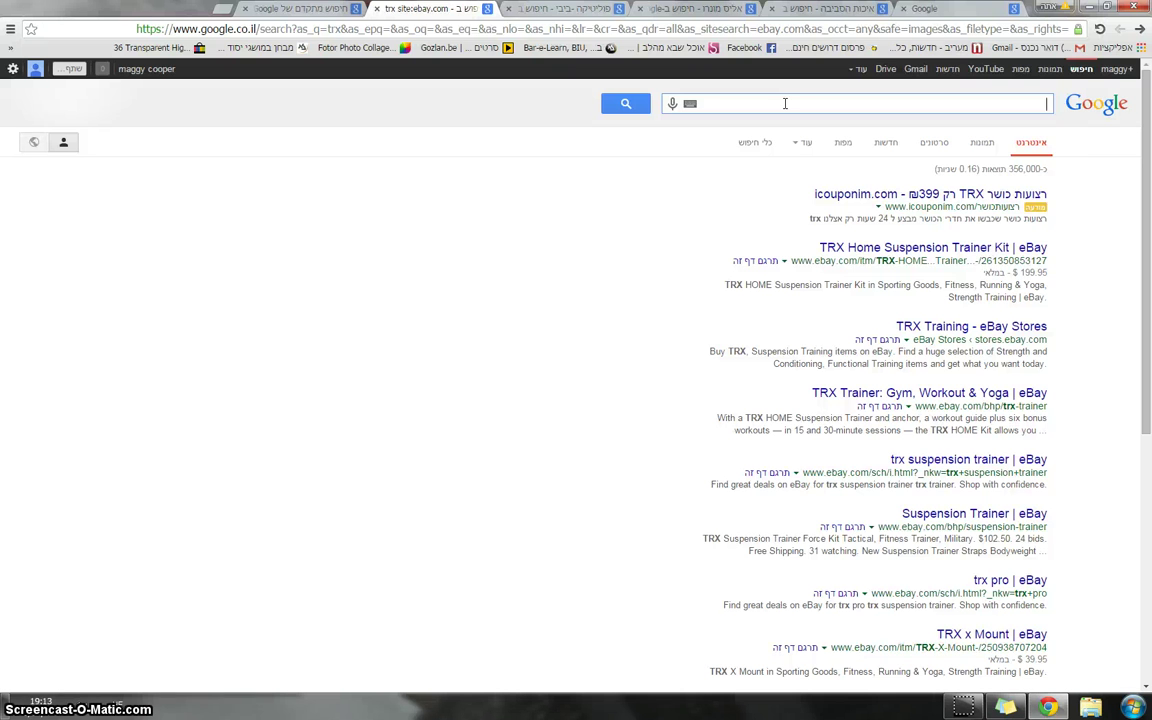
pyautogui.write('ספרות')
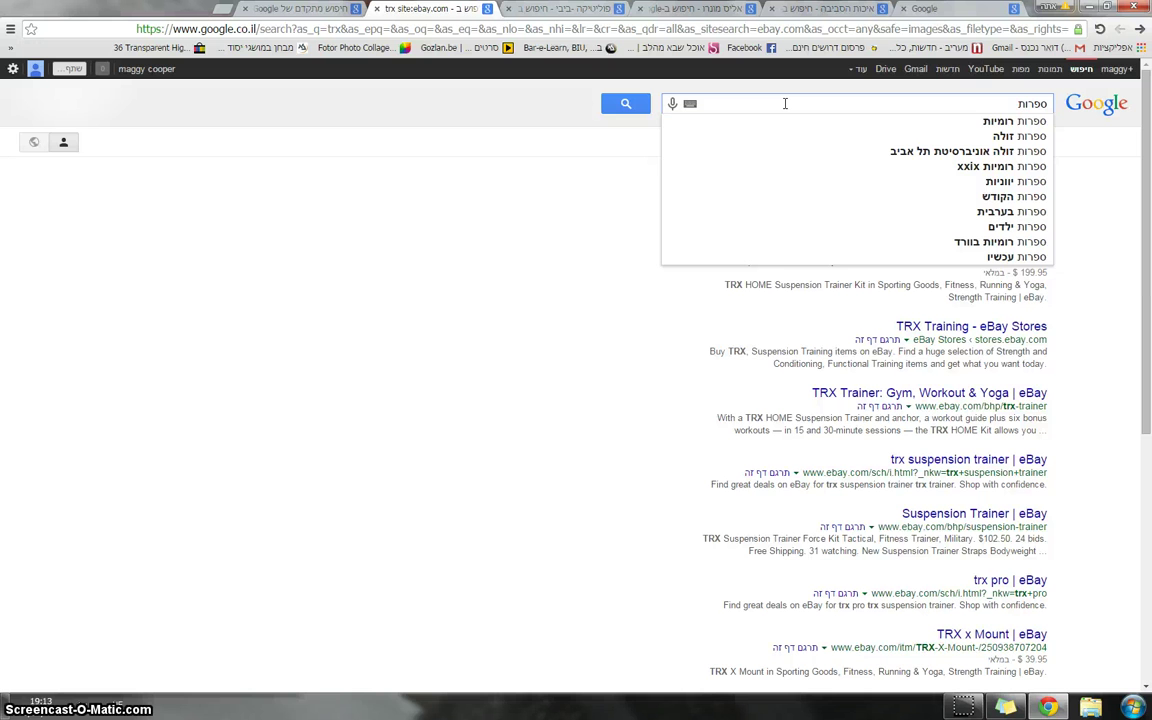
pyautogui.write(' ו')
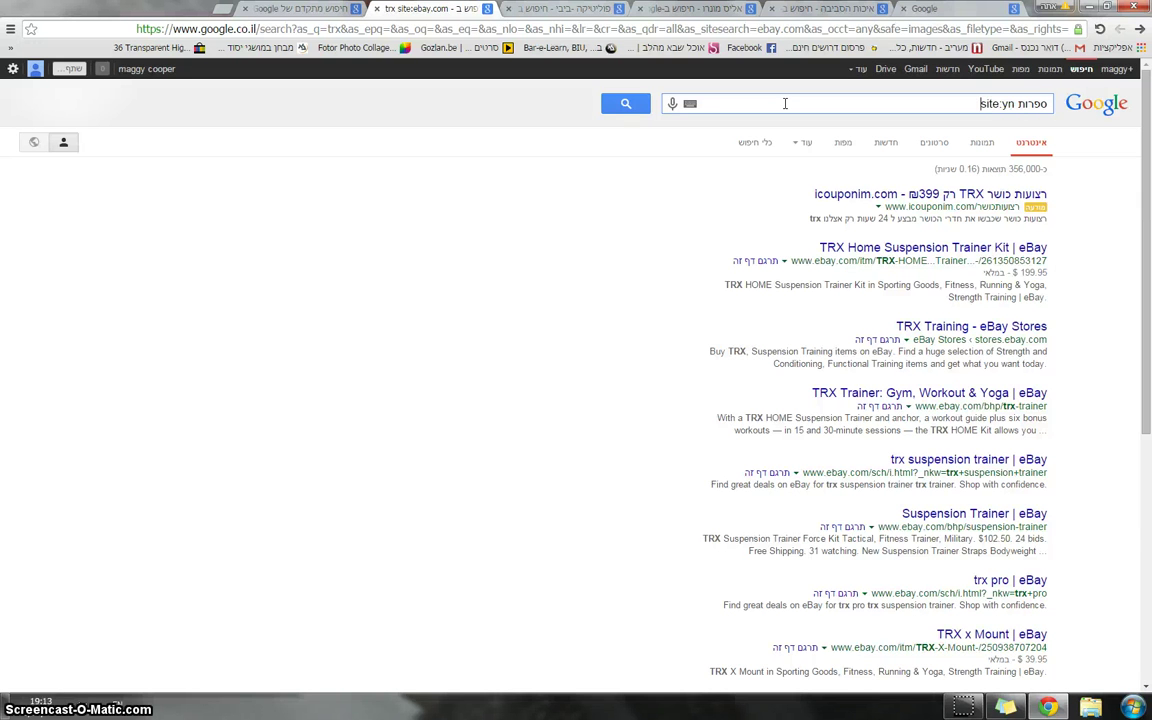
pyautogui.press('BackSpace')
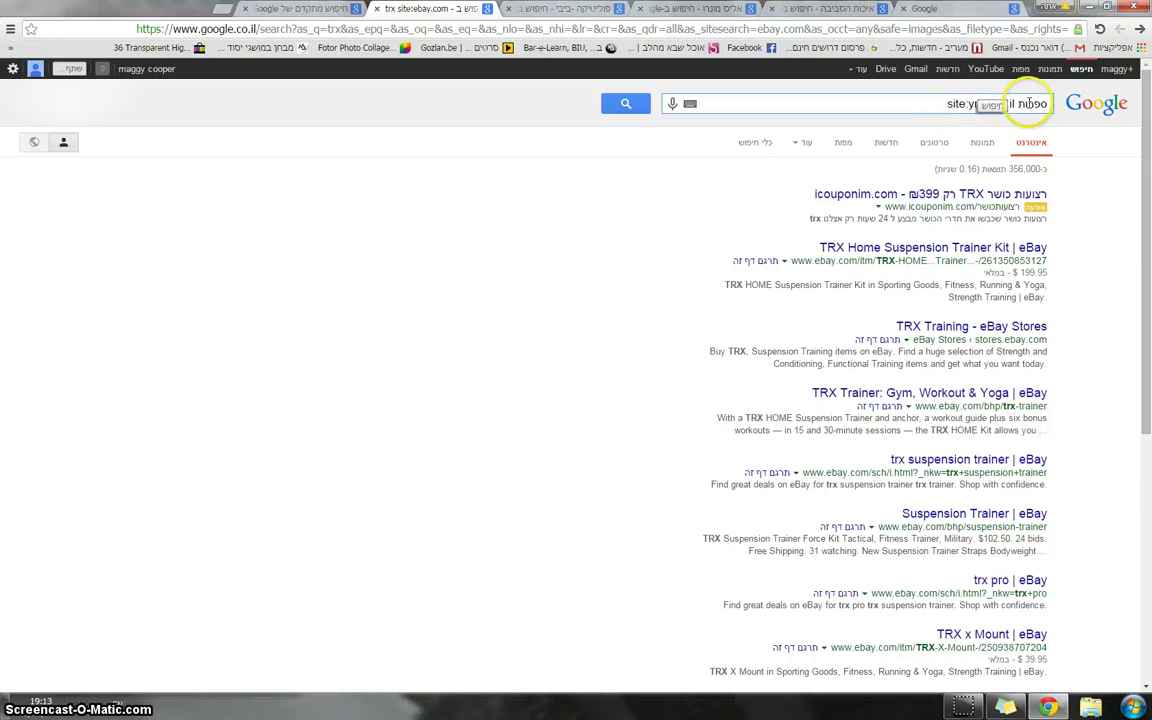
pyautogui.click(610, 105)
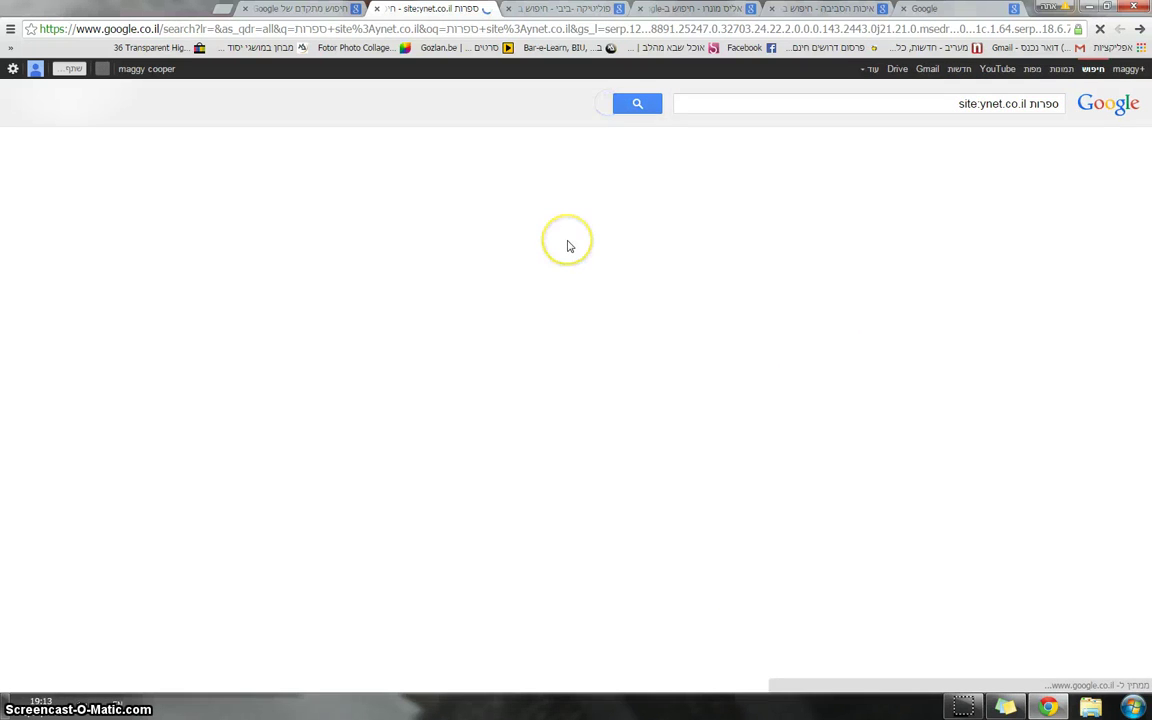
pyautogui.scroll(-1, 567, 245)
pyautogui.scroll(-3, 567, 245)
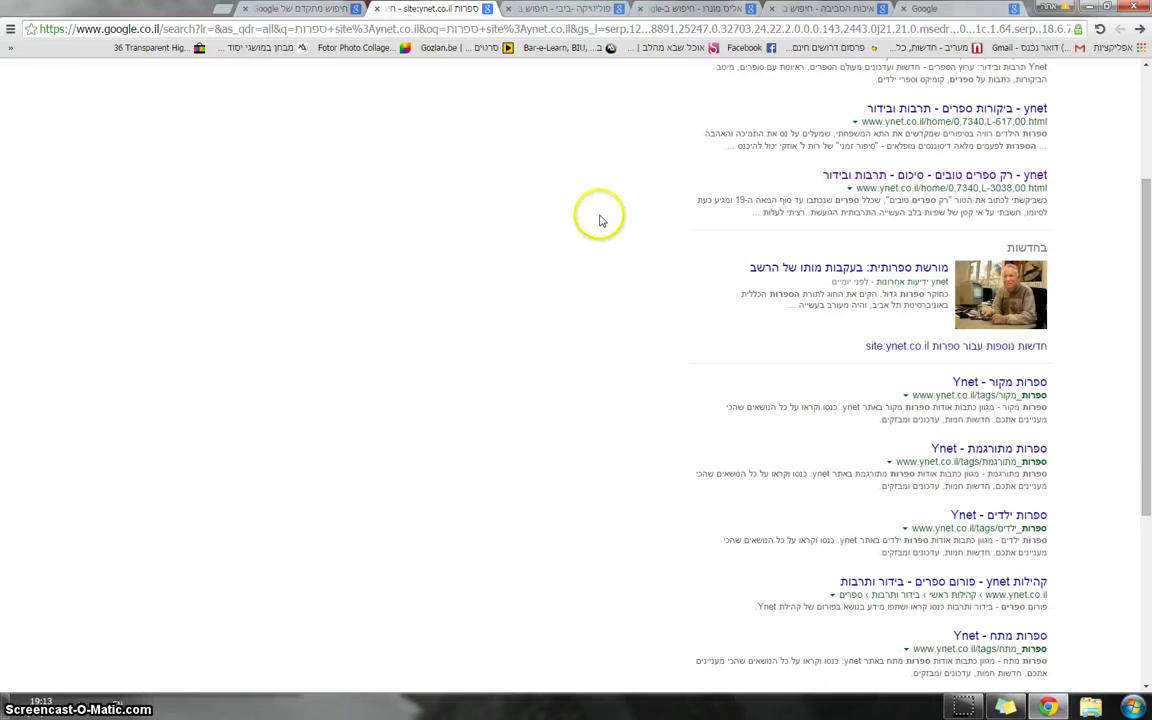
pyautogui.scroll(-3, 926, 360)
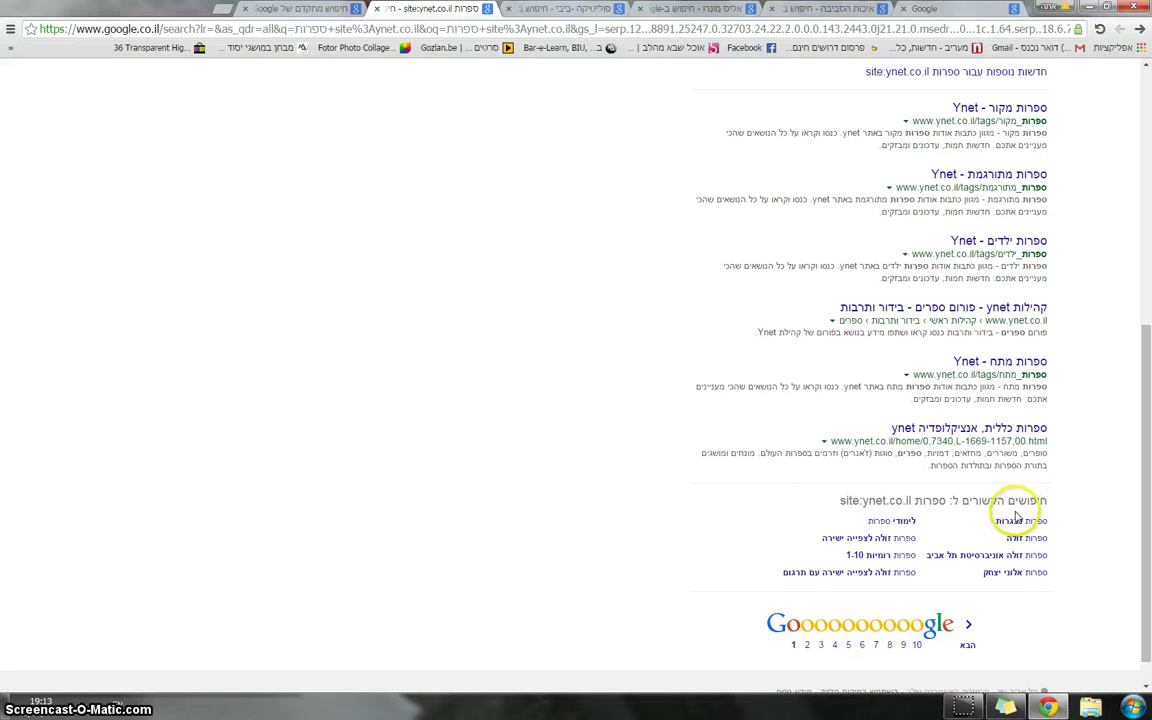
pyautogui.scroll(7, 1005, 520)
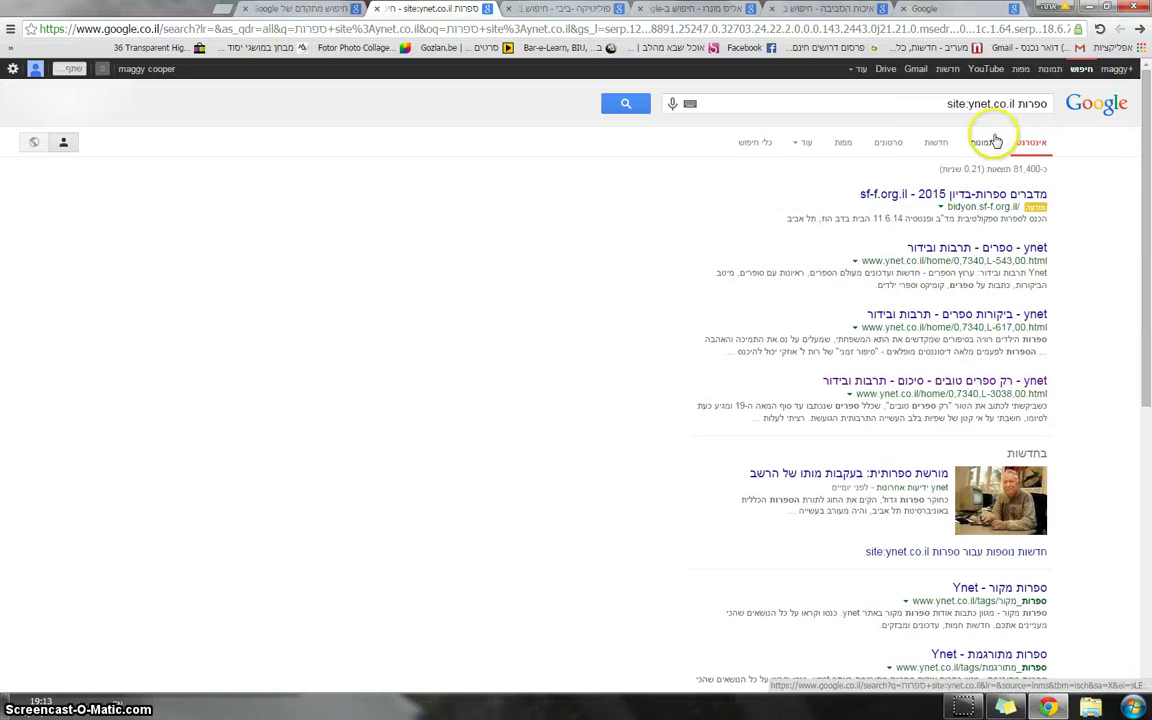
# - Replace the query with the wildcard search אוניברסיטת * אילן, run it and look through the results
pyautogui.click(911, 103)
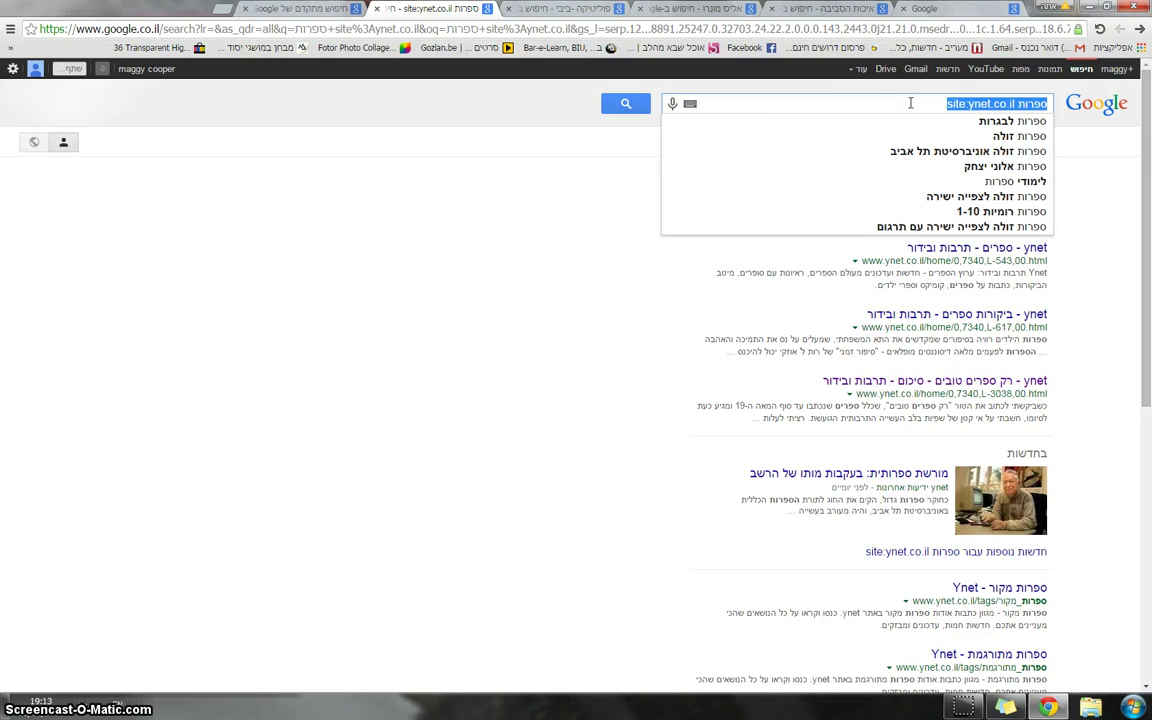
pyautogui.press('BackSpace')
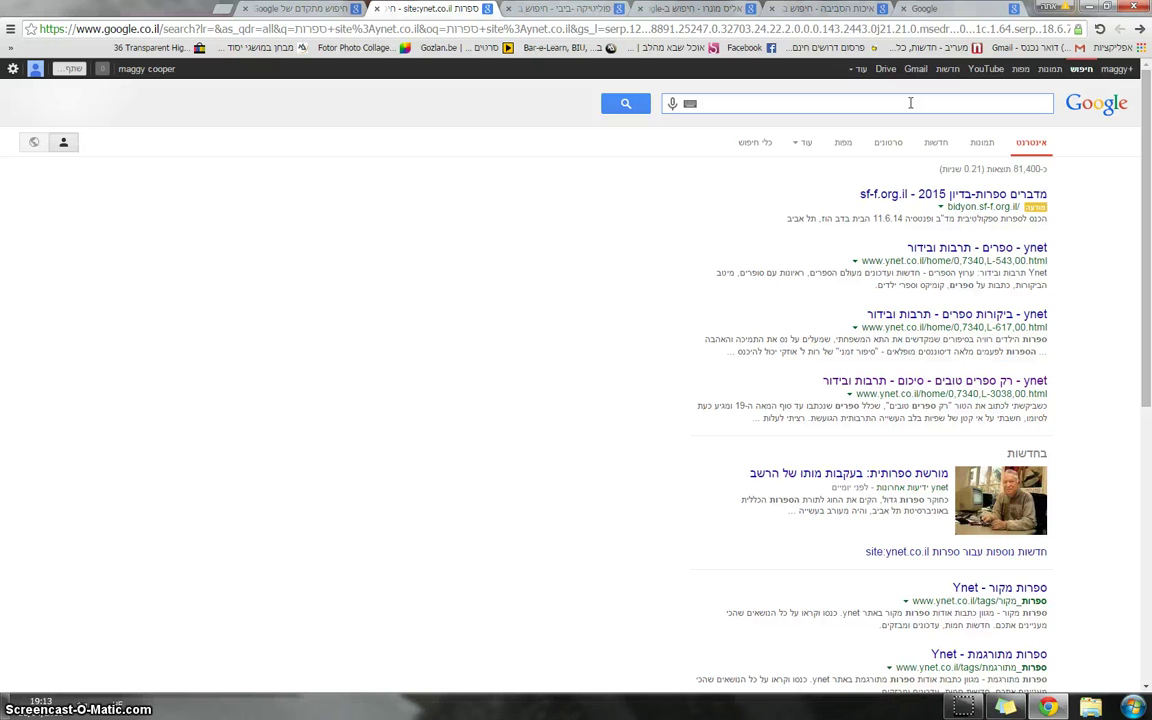
pyautogui.write('אוניבר')
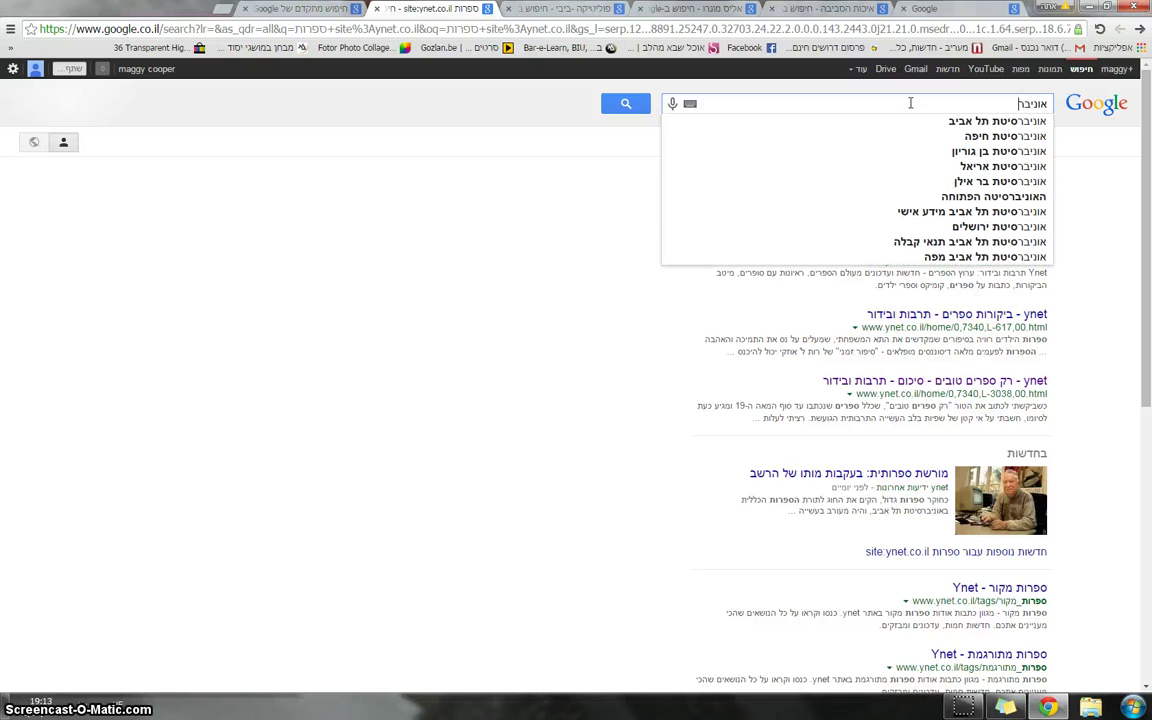
pyautogui.write('סיט')
pyautogui.write('ת')
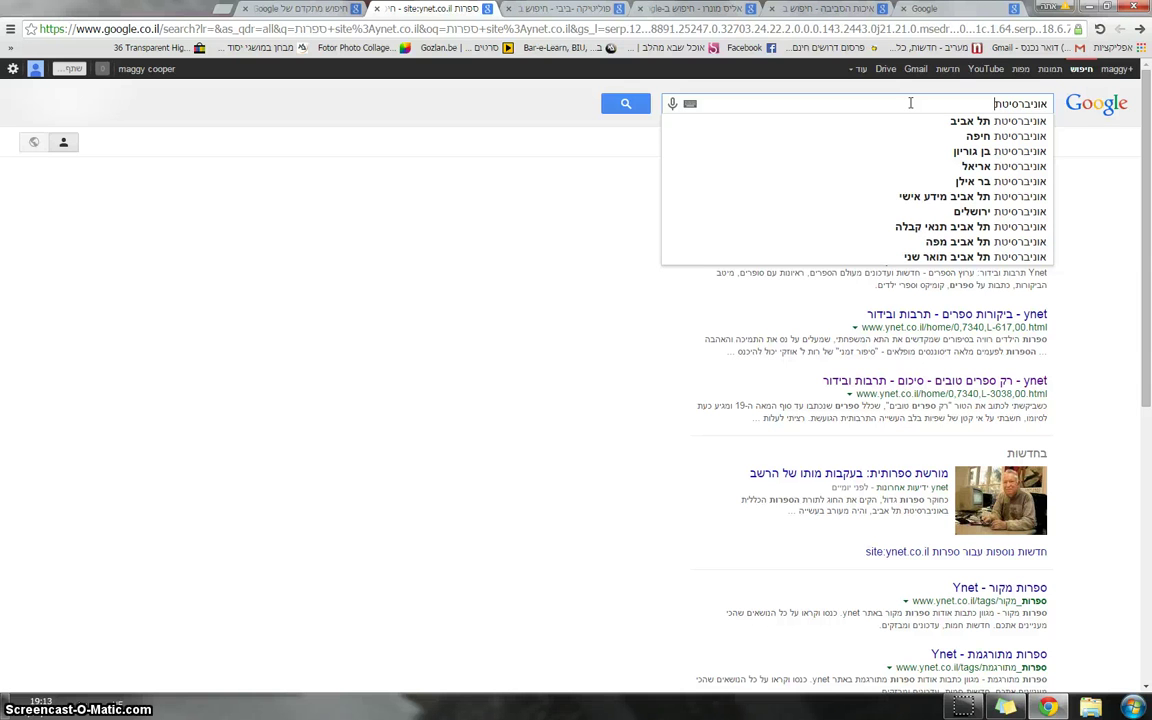
pyautogui.write(' * א')
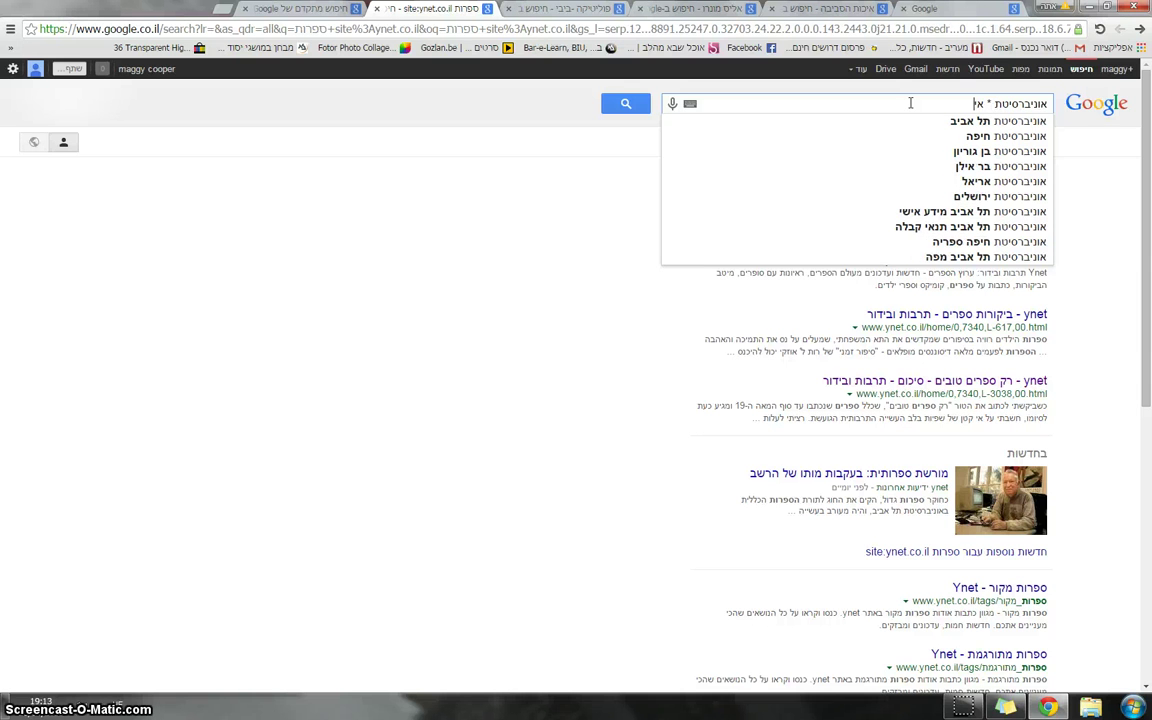
pyautogui.write('ילן')
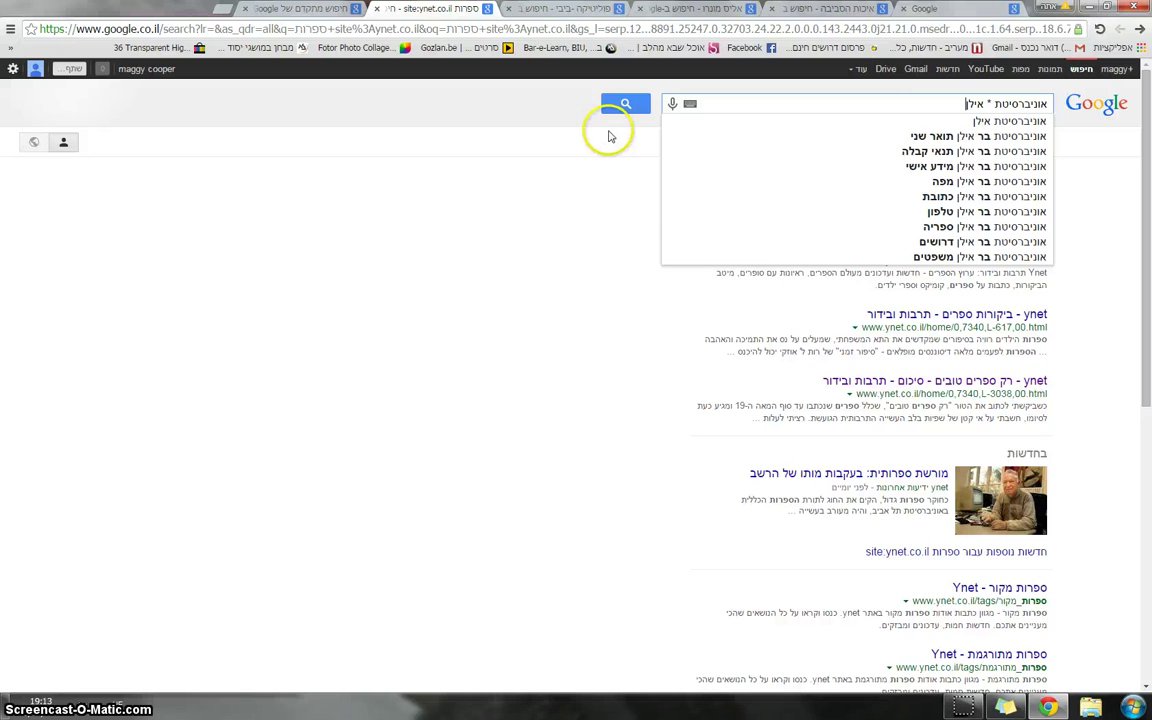
pyautogui.click(626, 105)
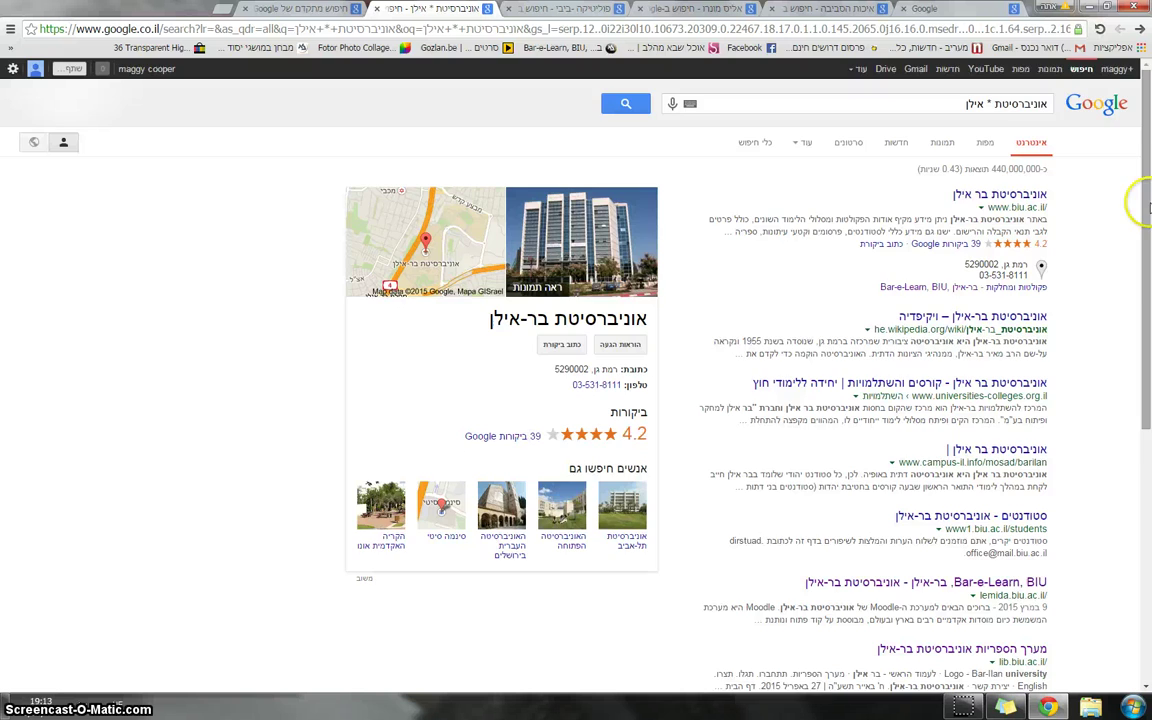
pyautogui.scroll(-1, 1147, 165)
pyautogui.scroll(-3, 1124, 510)
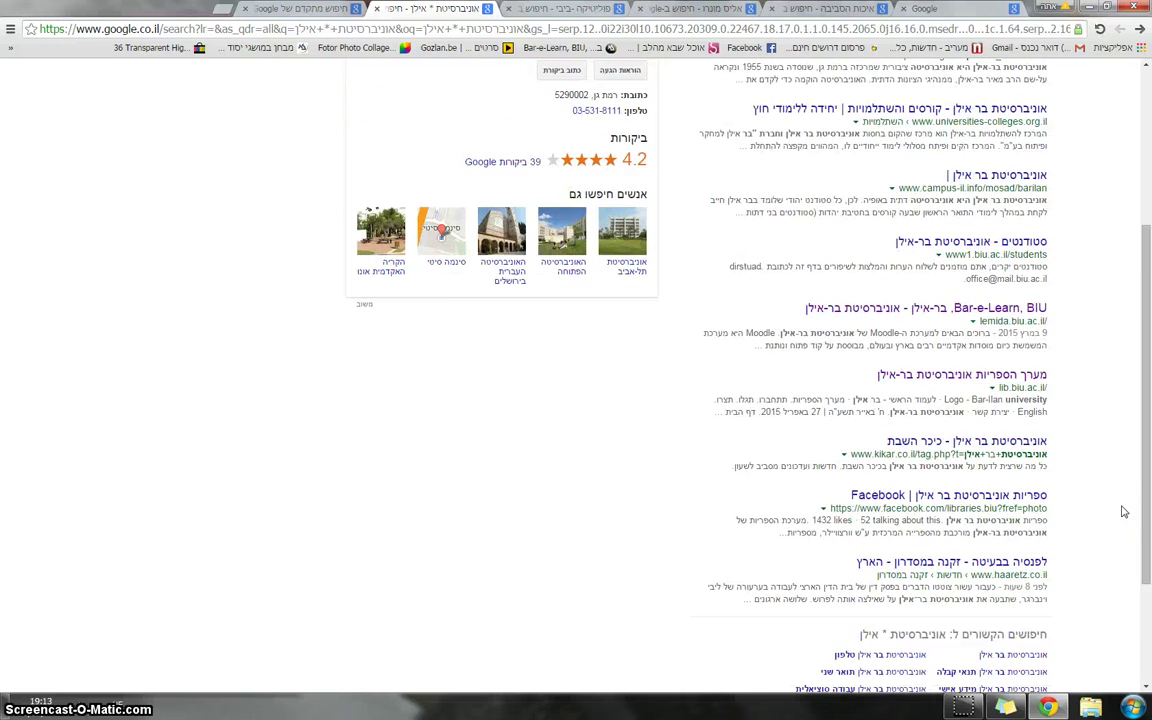
pyautogui.click(1078, 532)
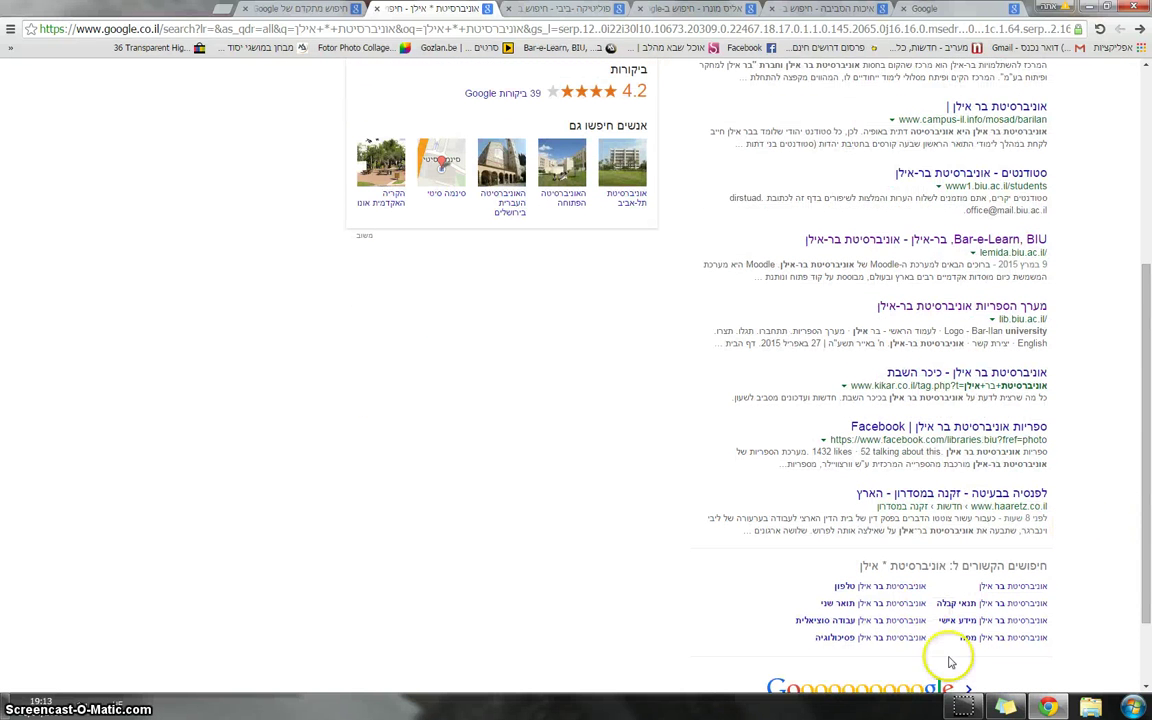